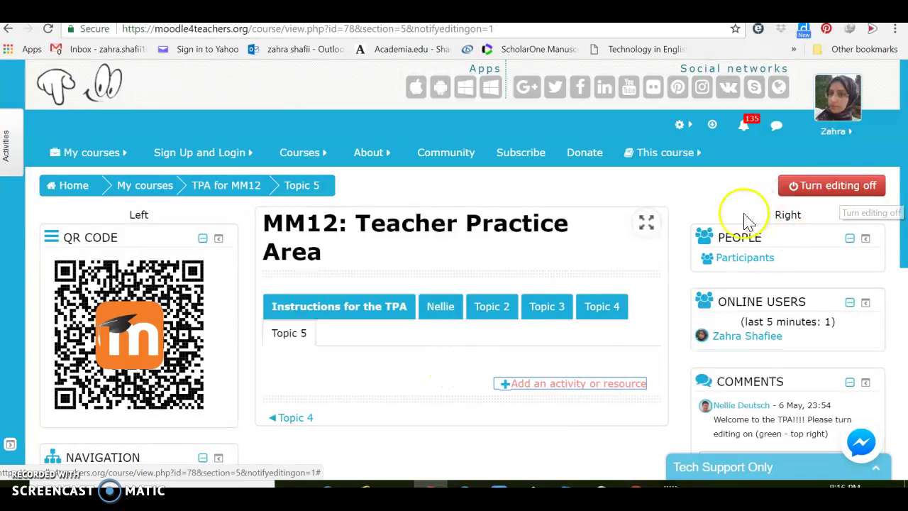
Add a BigBlueButtonBN activity to Topic 5 of the course.
click(540, 390)
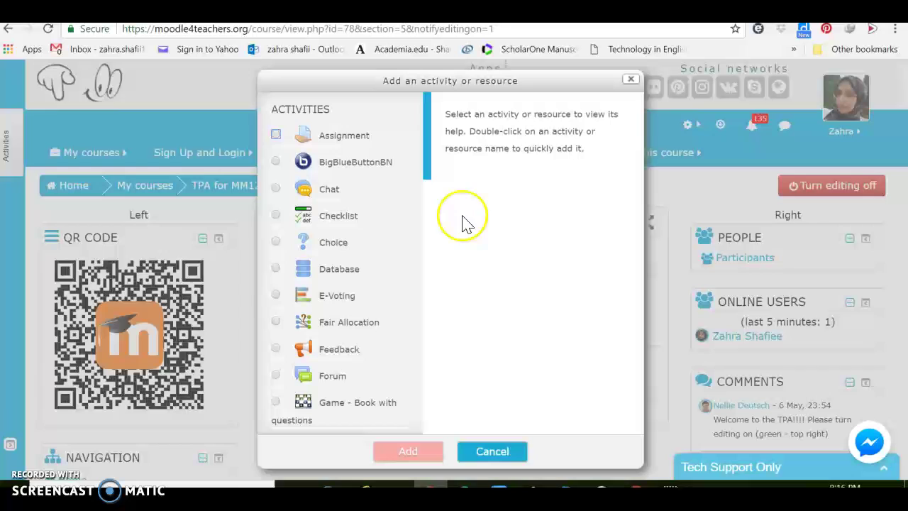
drag(428, 177, 442, 340)
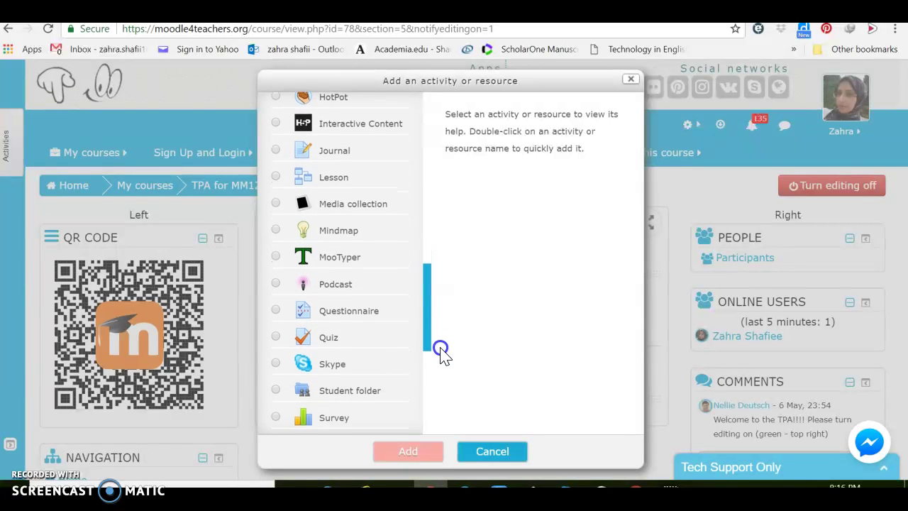
drag(440, 351, 442, 388)
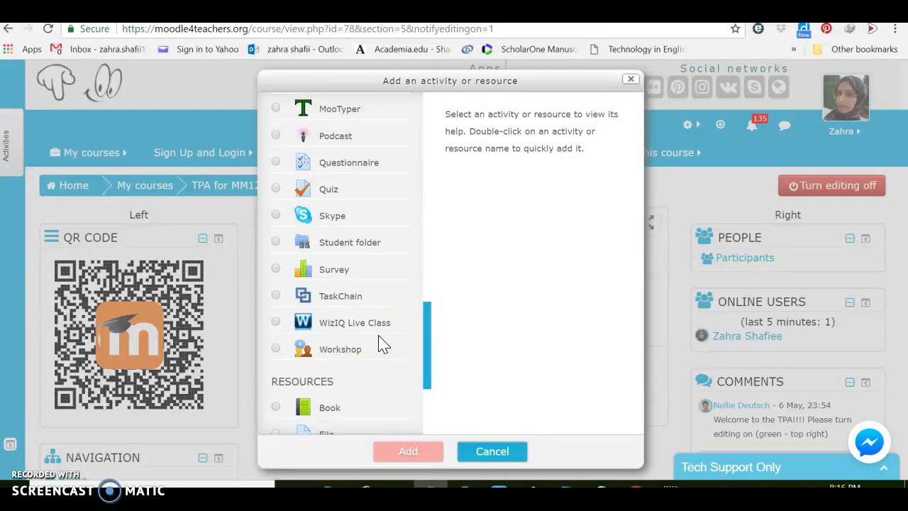
drag(419, 352, 438, 151)
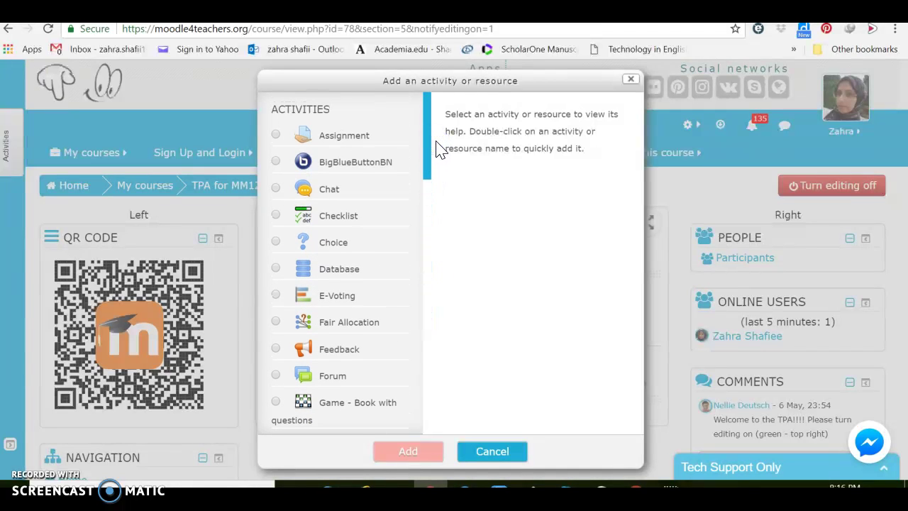
click(374, 163)
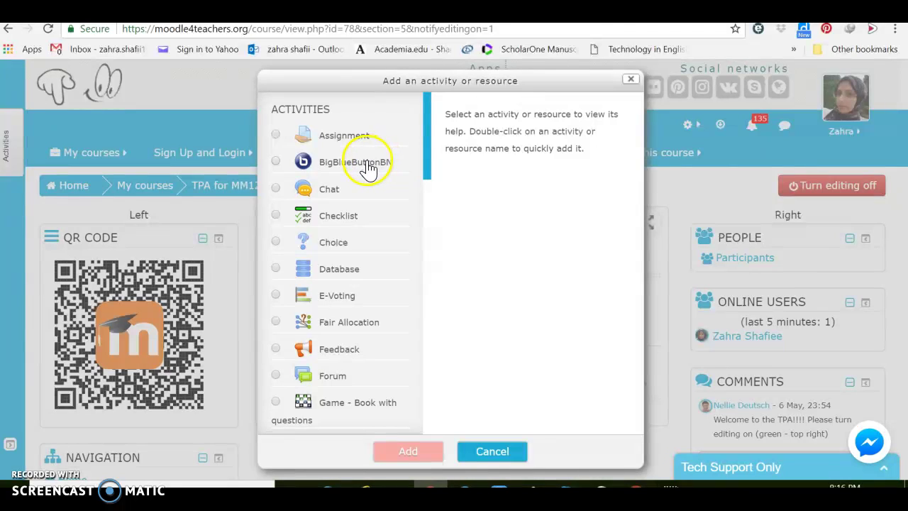
click(368, 165)
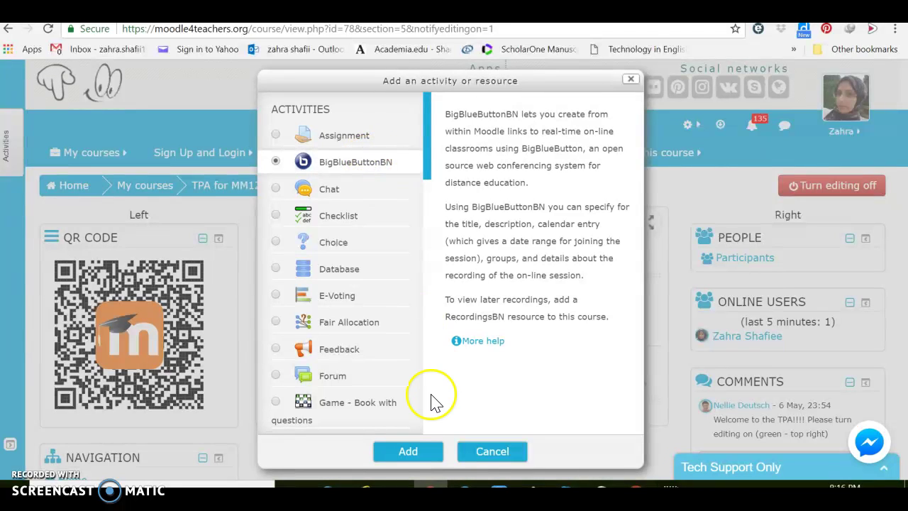
click(417, 458)
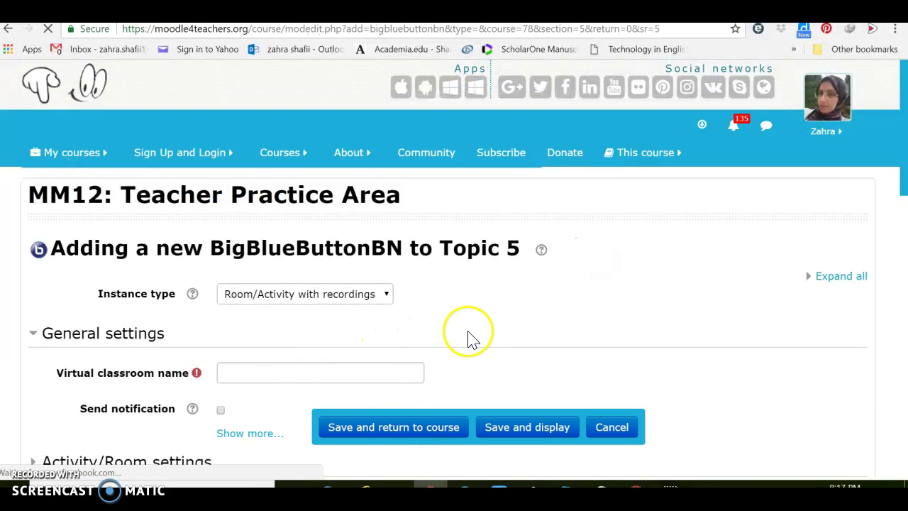
Keep the instance type as Room/Activity with recordings, name the virtual classroom "Class 1" and enable sending a notification.
scroll(475, 345, down, 2)
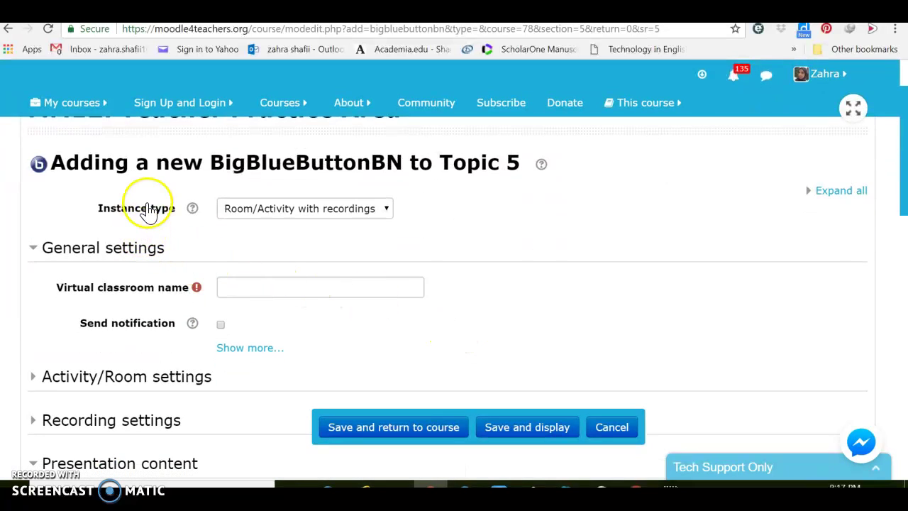
click(385, 213)
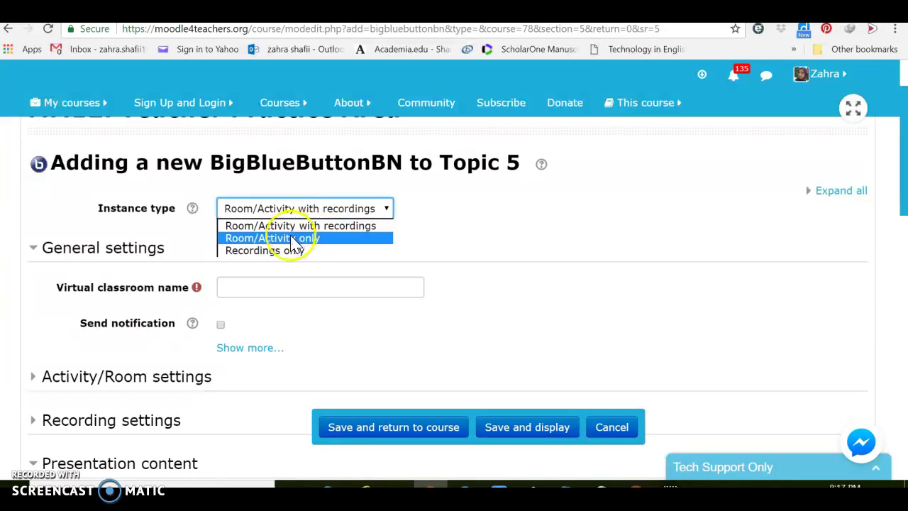
click(494, 317)
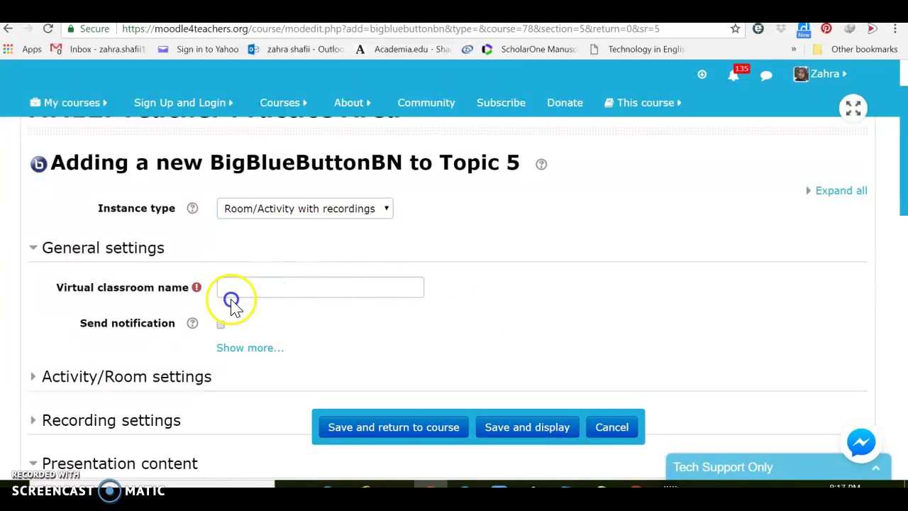
click(232, 287)
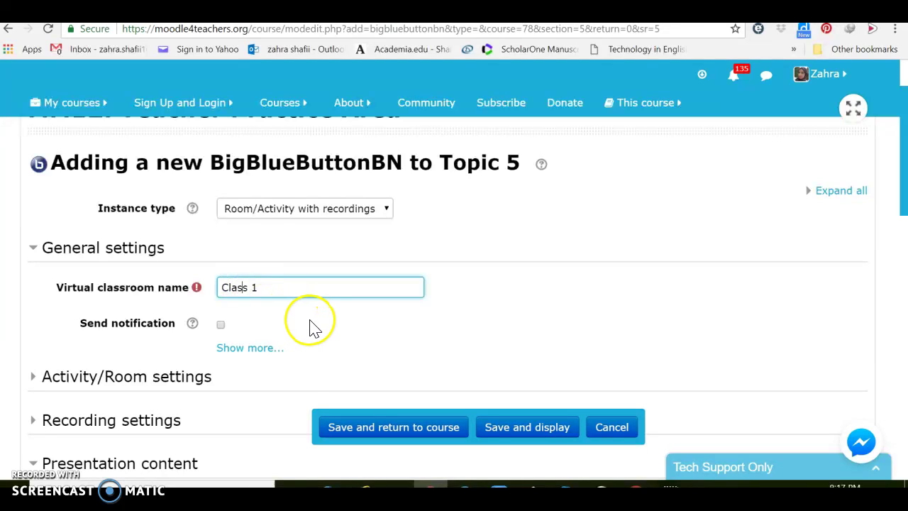
click(220, 325)
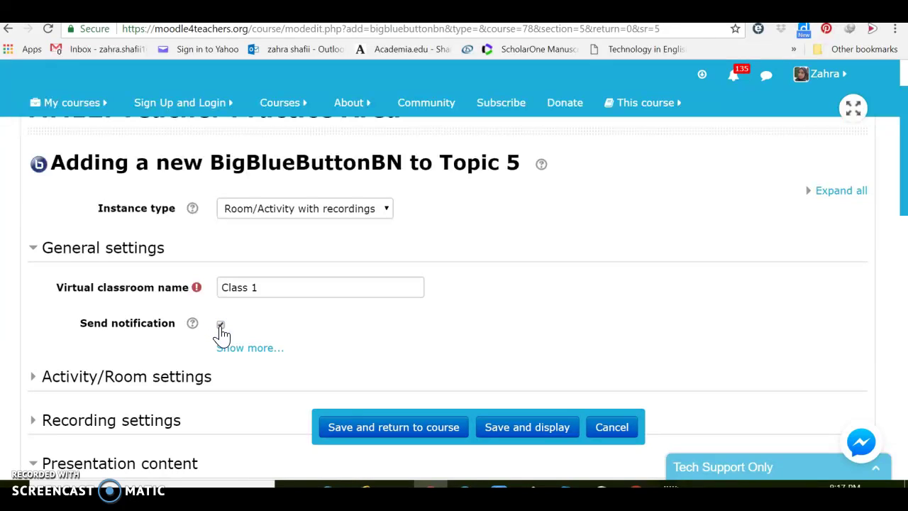
Enter "Welcome to the class 1!" as the welcome message in the Activity/Room settings.
scroll(162, 365, down, 3)
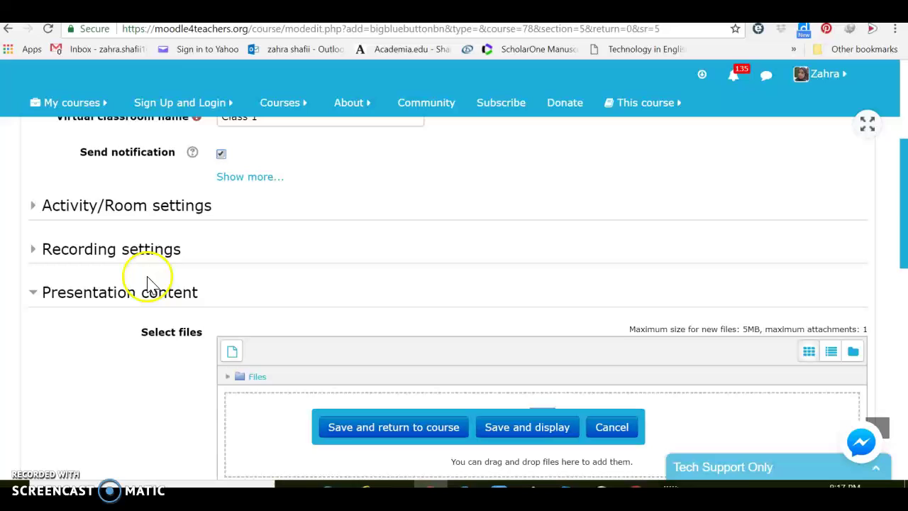
click(157, 211)
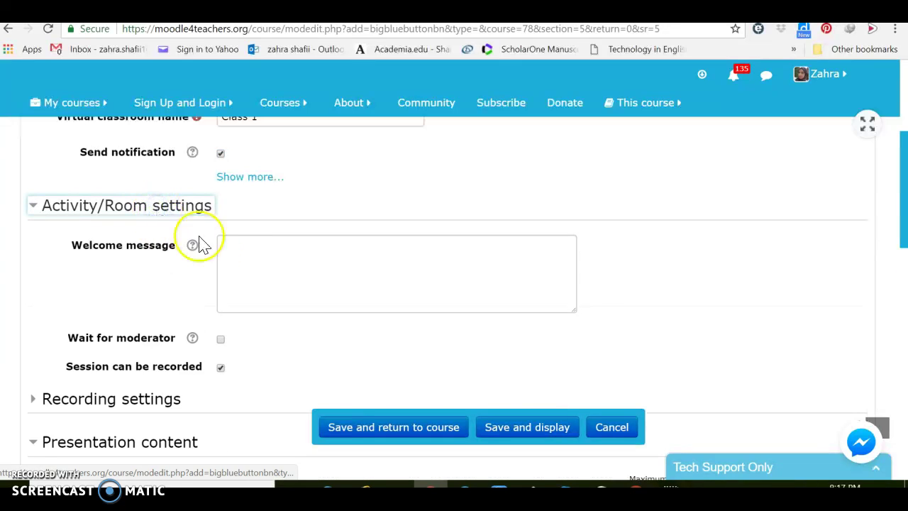
click(235, 249)
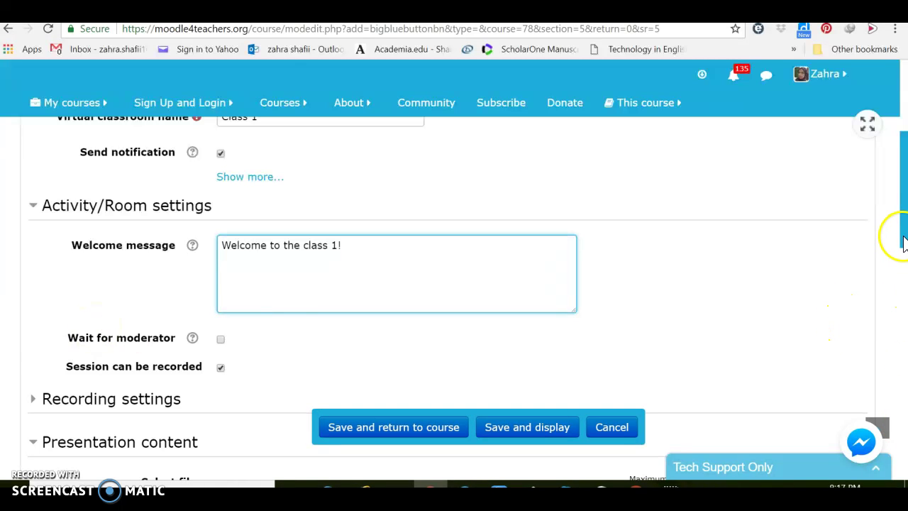
Expand the Recording settings and review their options together with the Presentation content section.
scroll(905, 243, down, 3)
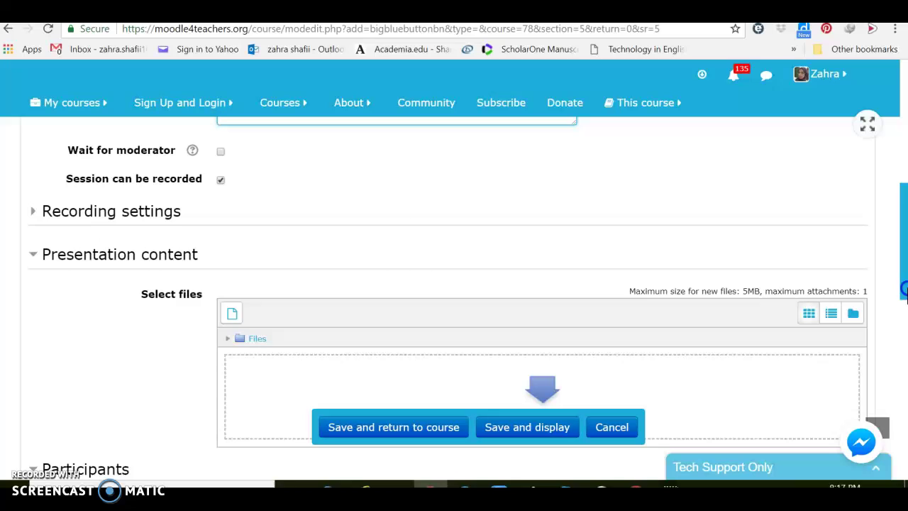
click(147, 221)
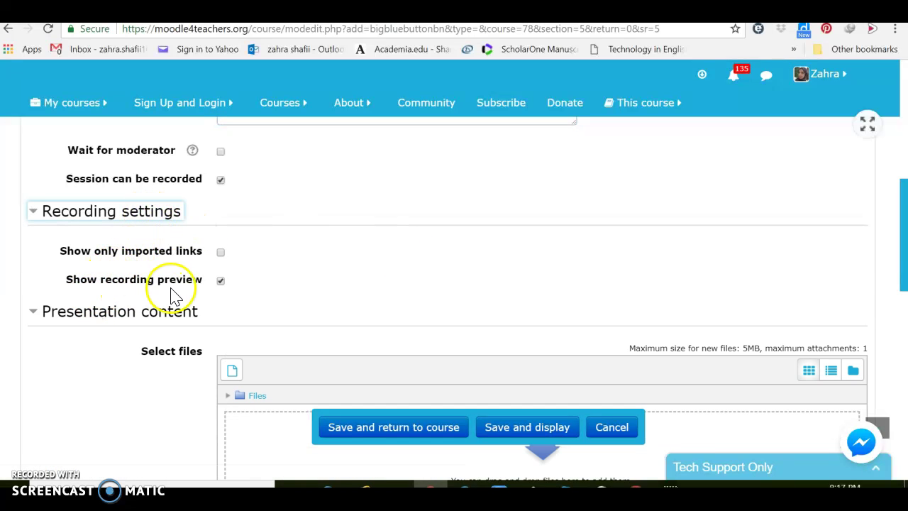
scroll(75, 370, down, 2)
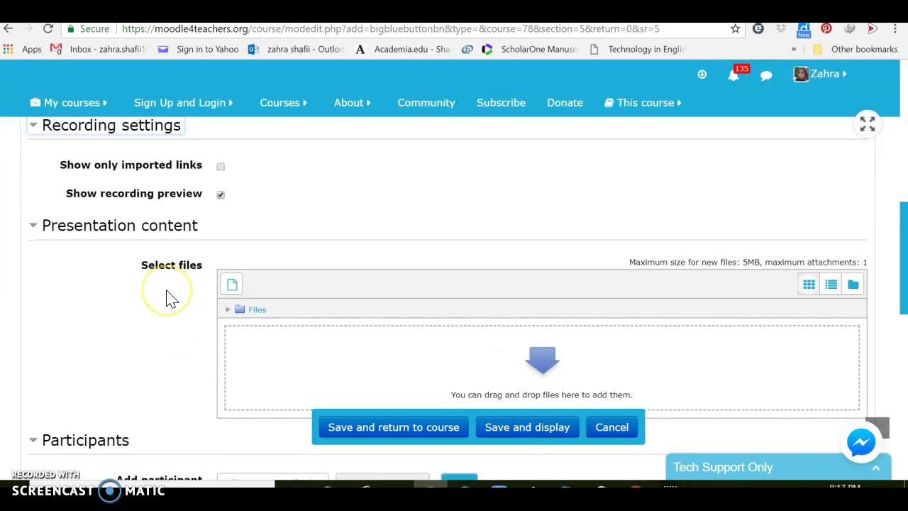
Add the Student role to the participant list as Viewer, and keep all enrolled users as Viewer.
scroll(170, 297, down, 2)
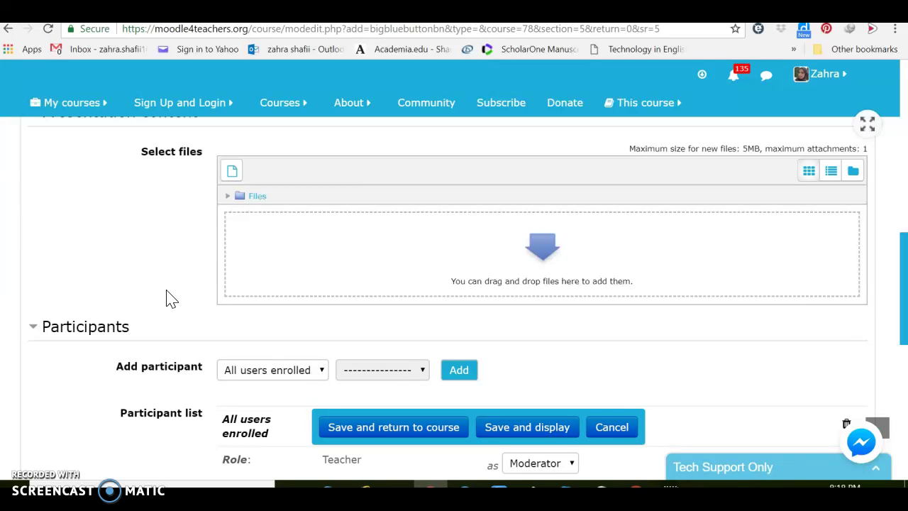
scroll(170, 298, down, 2)
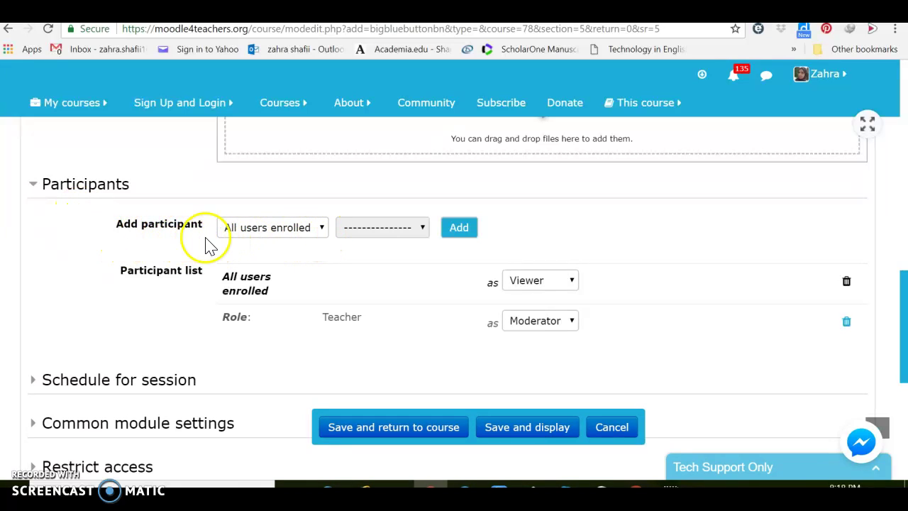
click(322, 231)
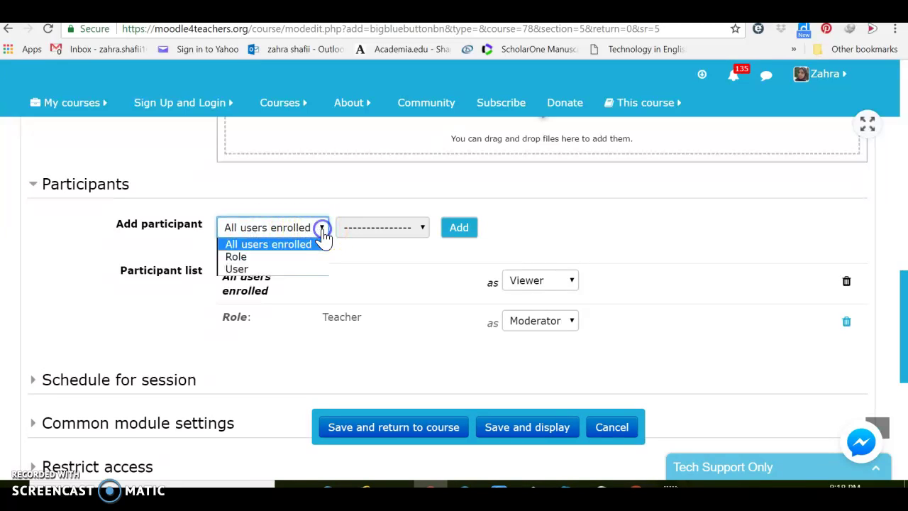
click(280, 256)
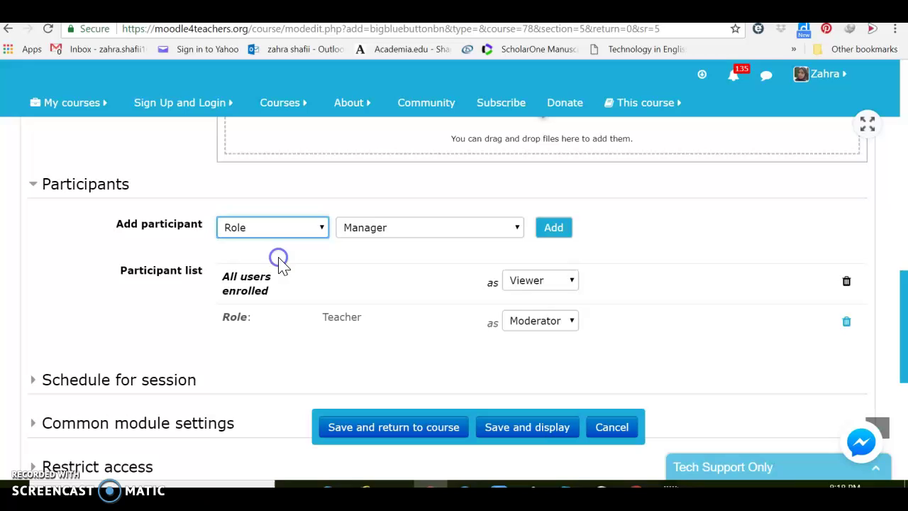
click(517, 227)
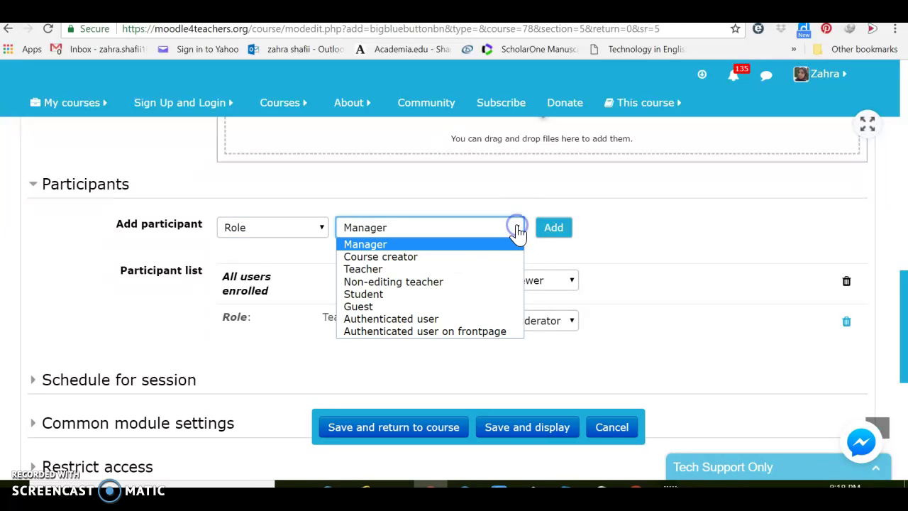
click(410, 296)
click(560, 237)
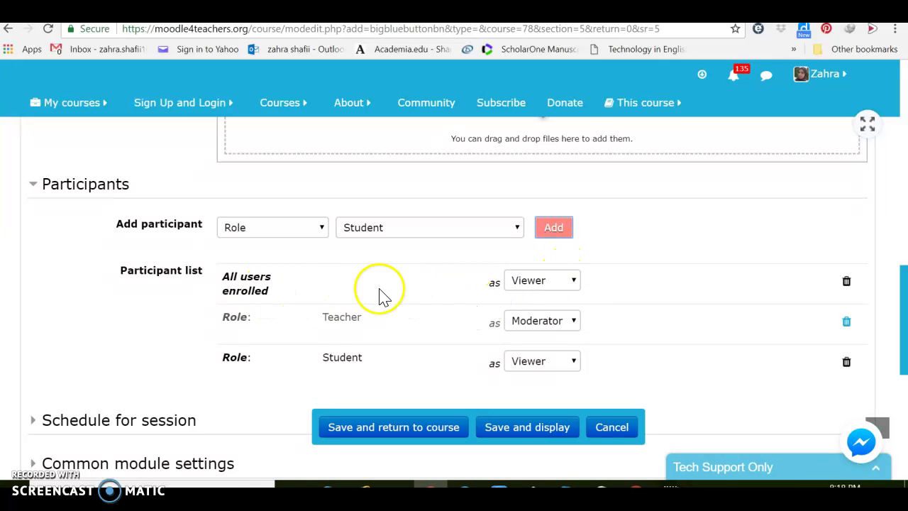
click(574, 284)
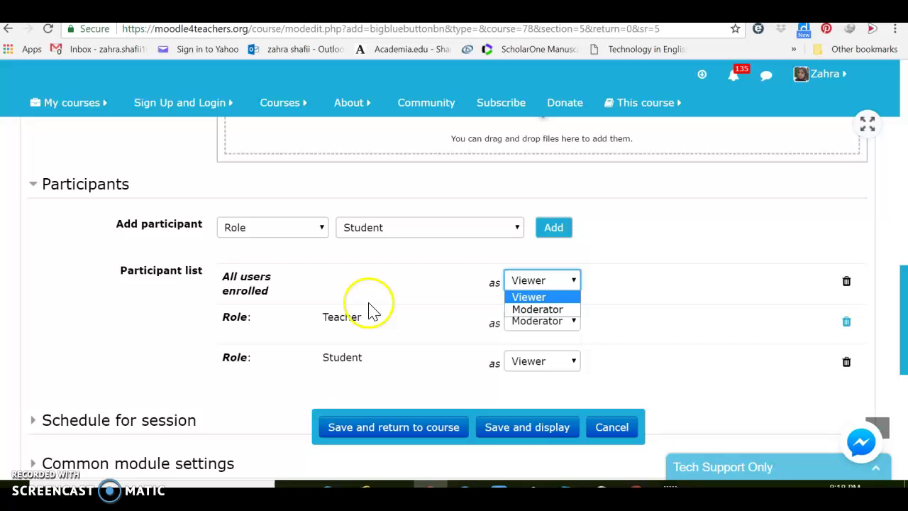
click(410, 348)
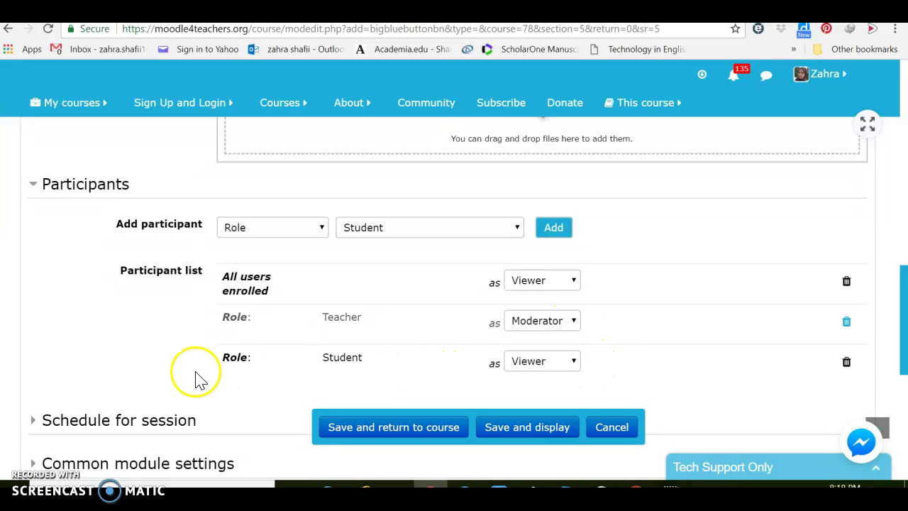
Expand the session schedule and enable both the Join open and Join closed dates.
scroll(67, 376, down, 2)
scroll(67, 377, down, 2)
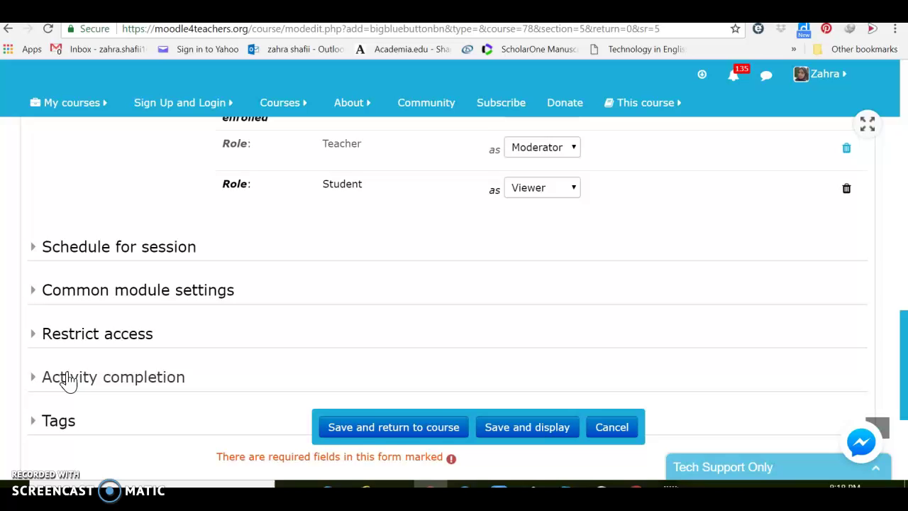
click(135, 222)
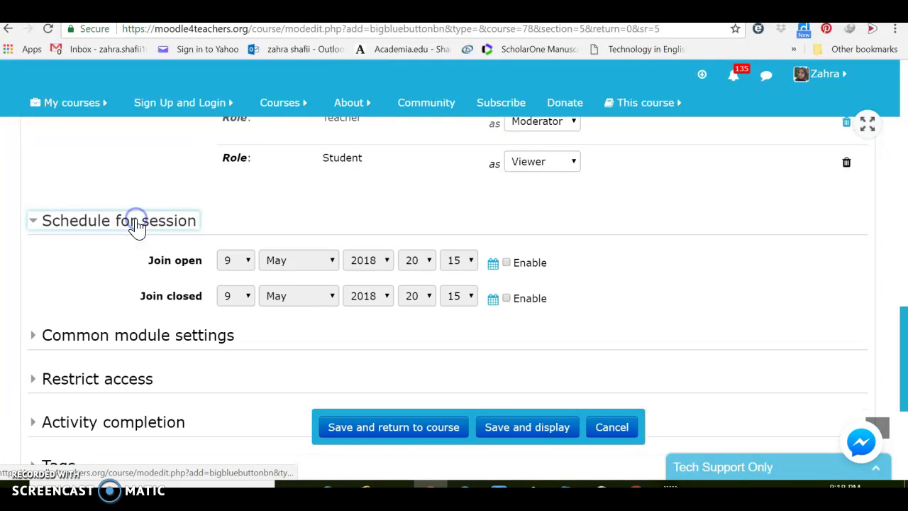
click(506, 263)
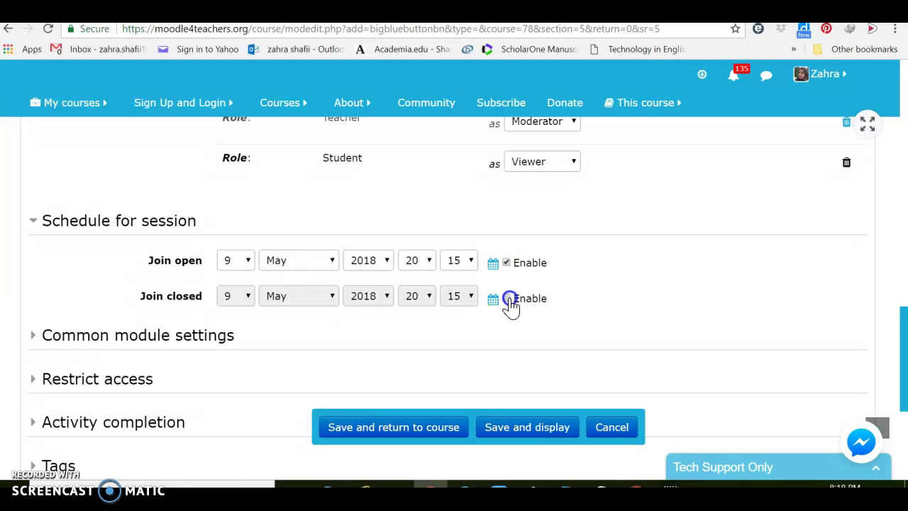
click(506, 299)
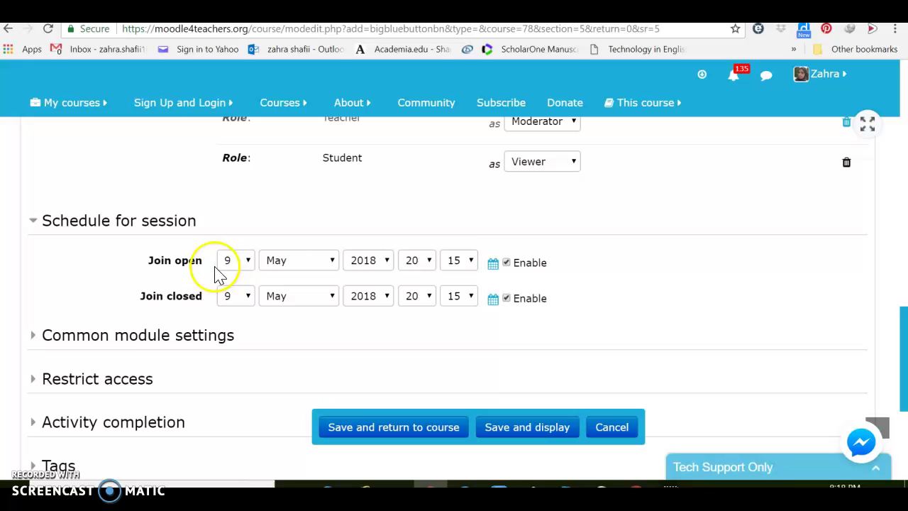
Set the Join open hour to 21 and the Join closed hour to 23.
click(427, 268)
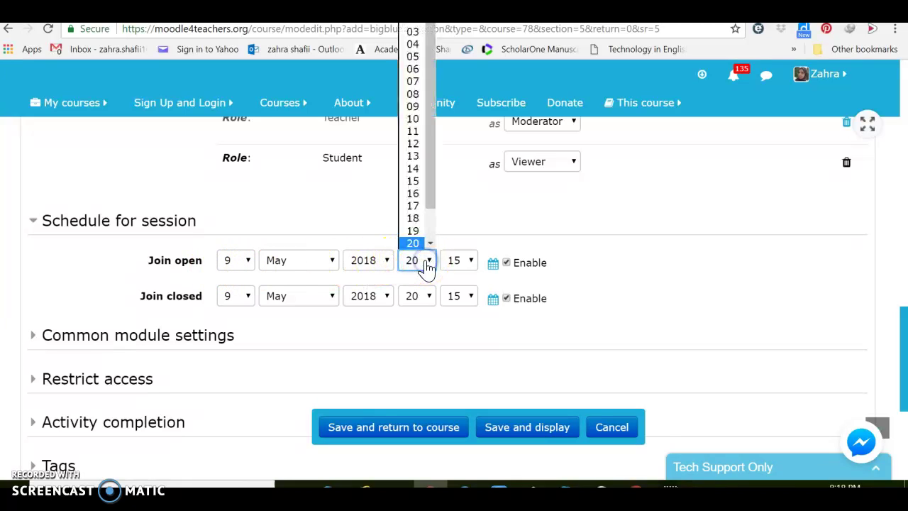
click(430, 245)
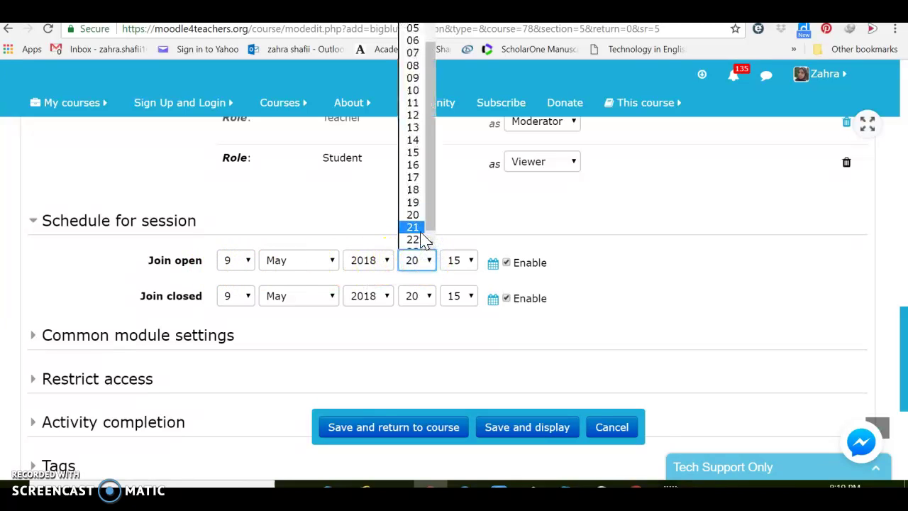
click(417, 228)
click(429, 298)
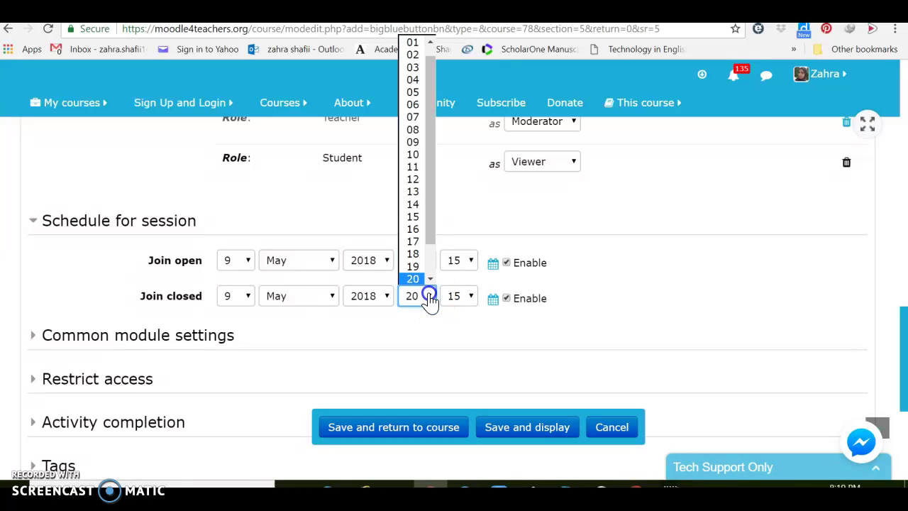
click(430, 281)
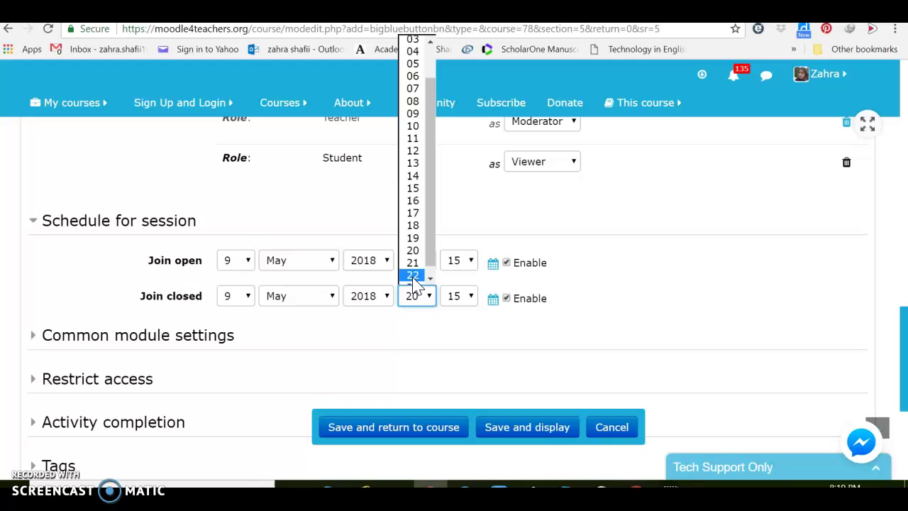
click(414, 276)
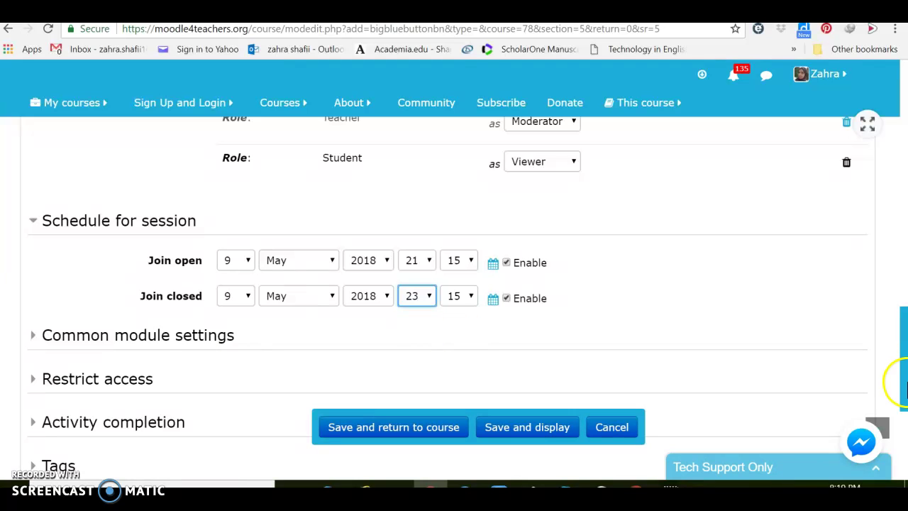
Expand Activity completion and enable the Expect completed on date, keeping it at 9 May 2018.
scroll(904, 383, down, 2)
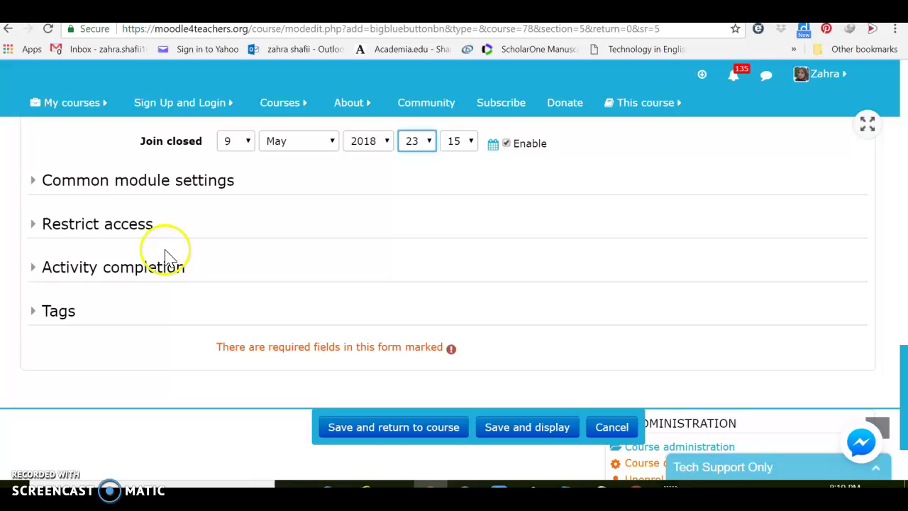
click(159, 279)
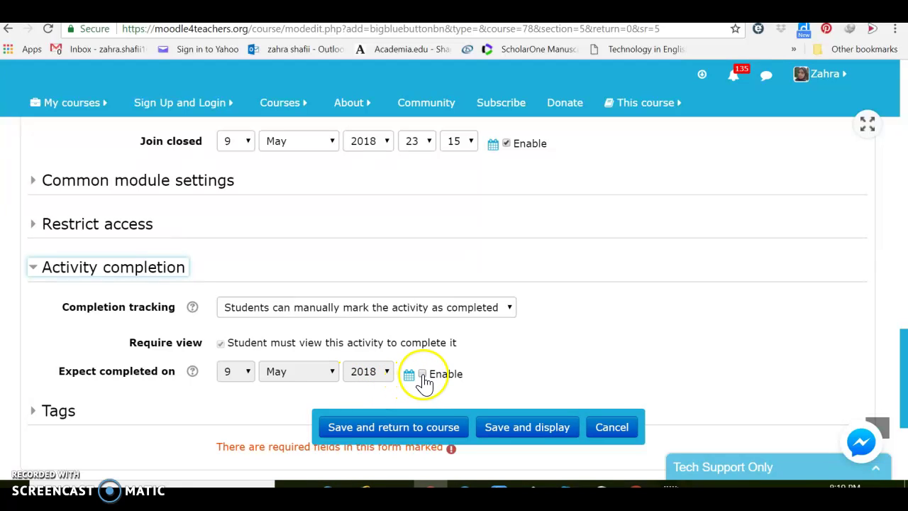
click(422, 374)
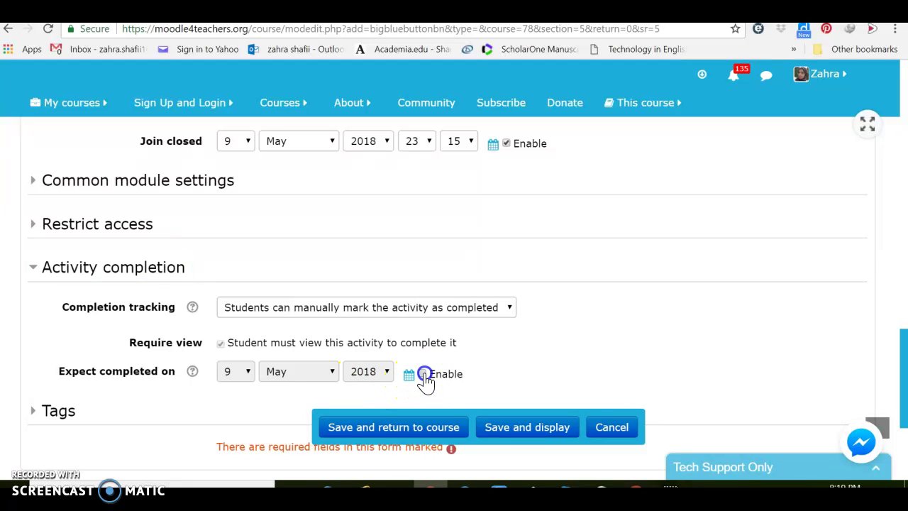
click(251, 373)
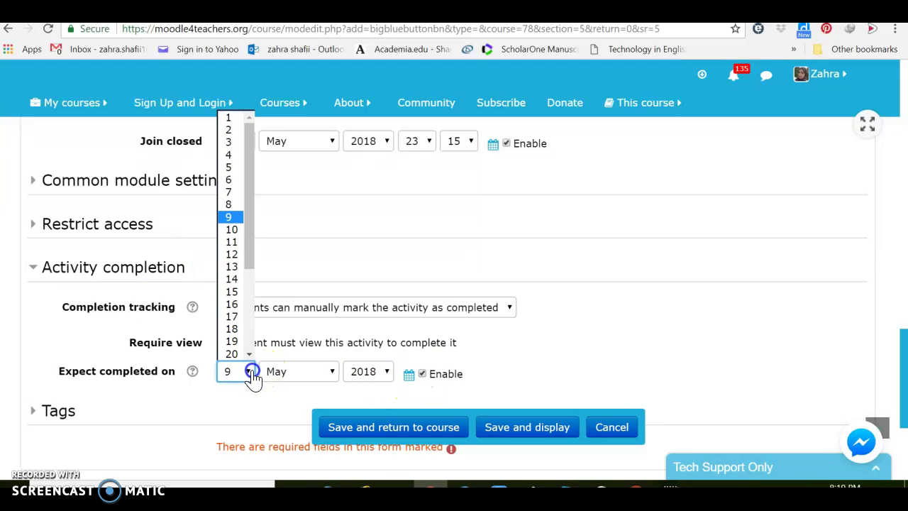
click(232, 219)
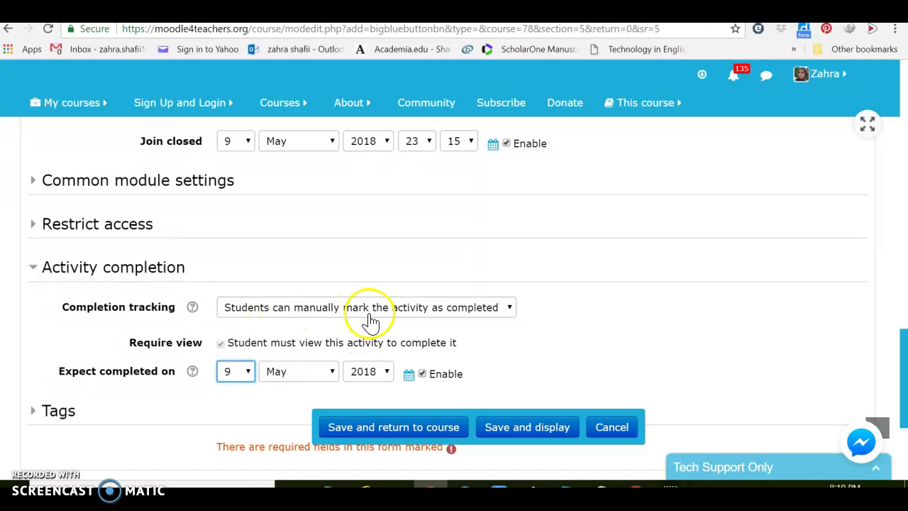
Set Completion tracking to "Show activity as complete when conditions are met", then save and display the virtual classroom.
click(509, 310)
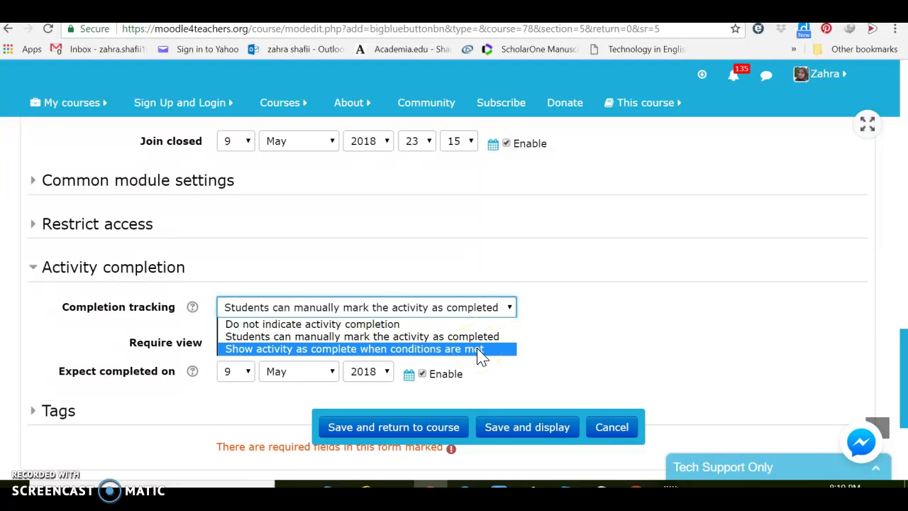
click(480, 349)
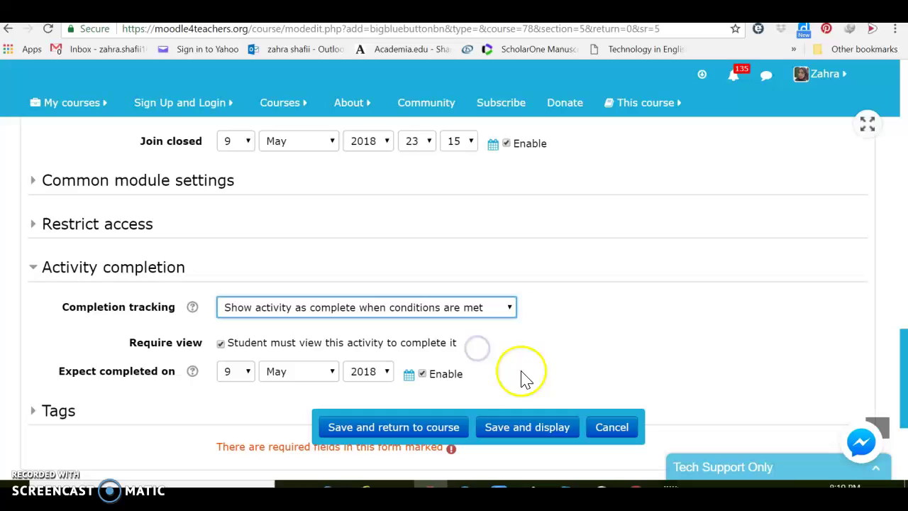
click(533, 432)
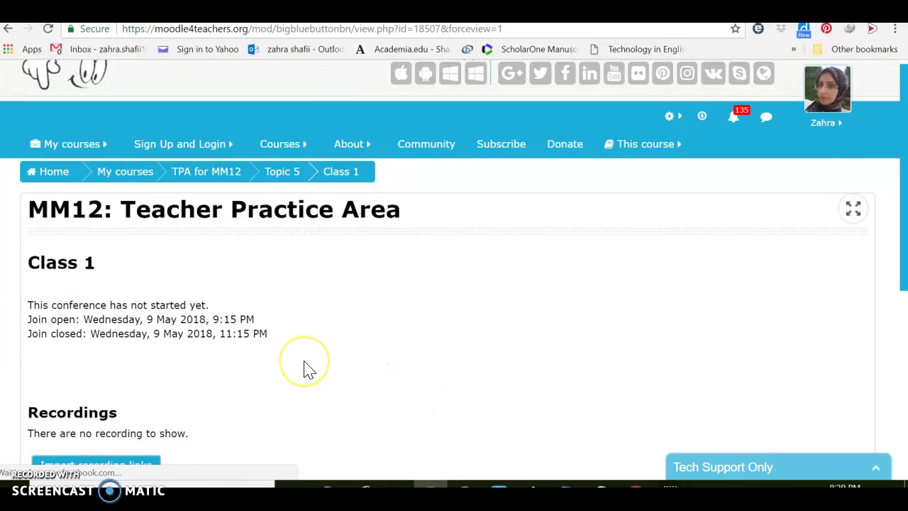
Look over the Class 1 session page and go back to the Topic 5 course page.
scroll(304, 369, down, 1)
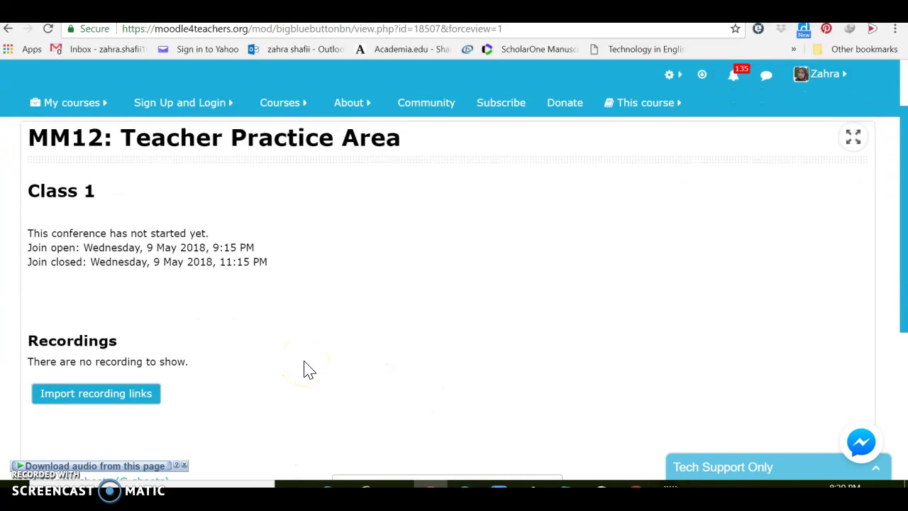
click(73, 406)
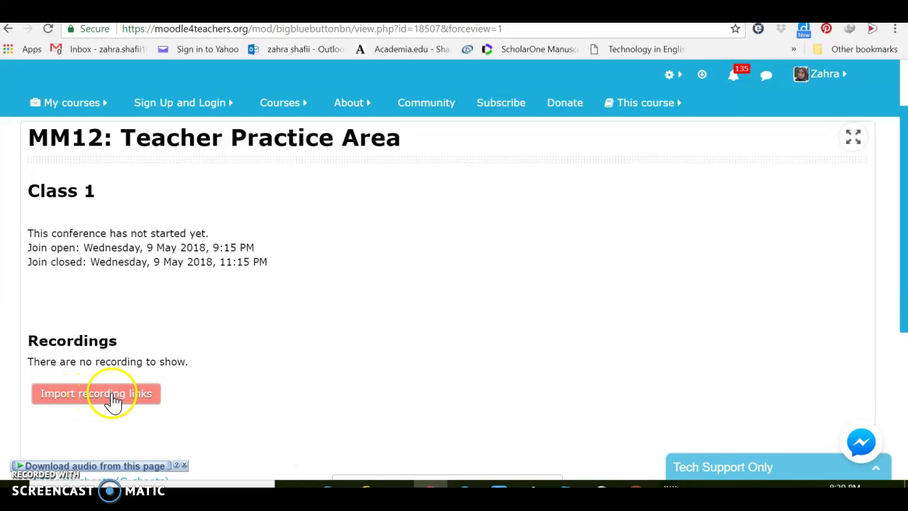
click(53, 102)
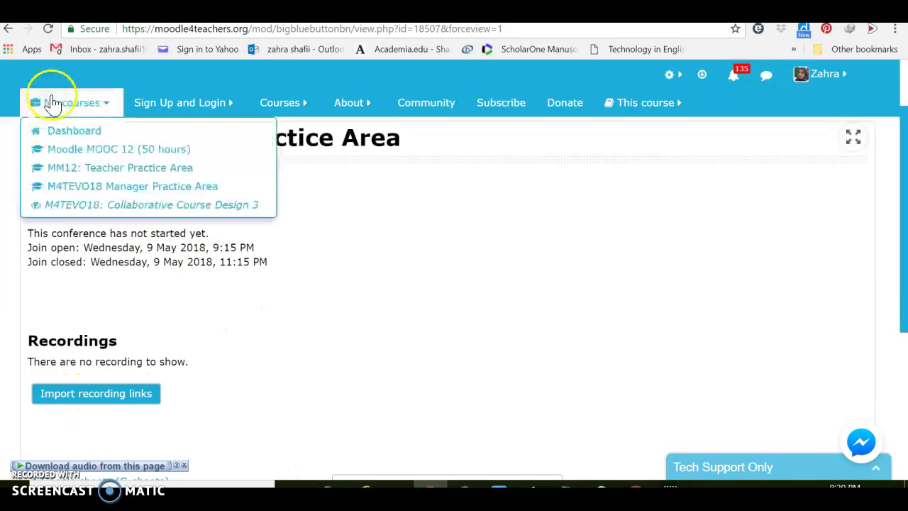
click(8, 29)
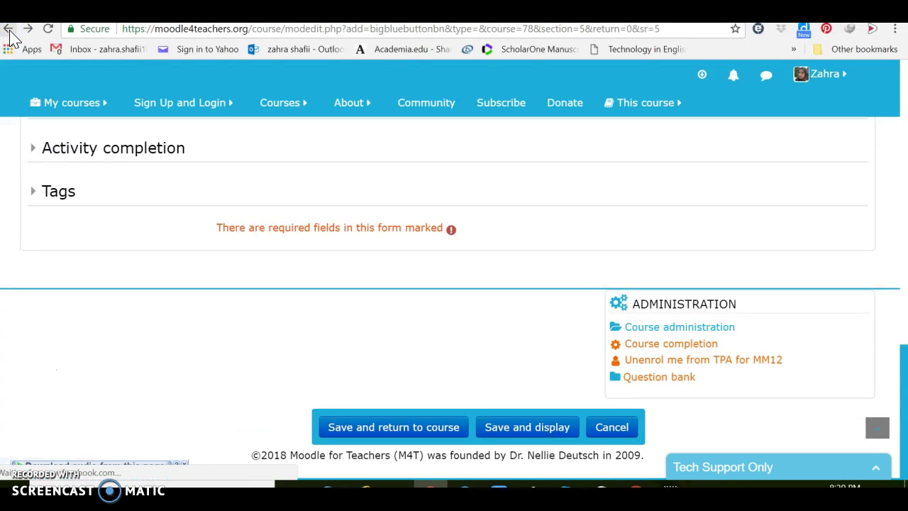
click(9, 31)
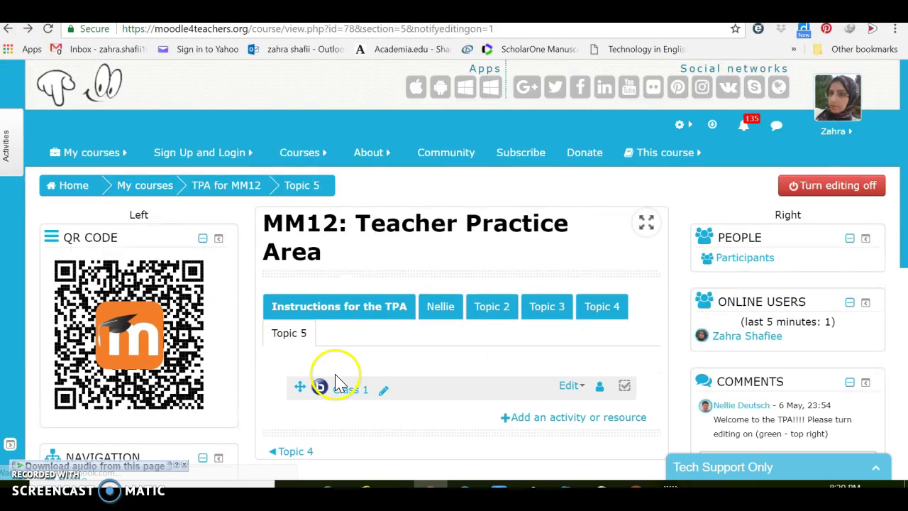
Add a new Forum activity to Topic 5.
click(532, 420)
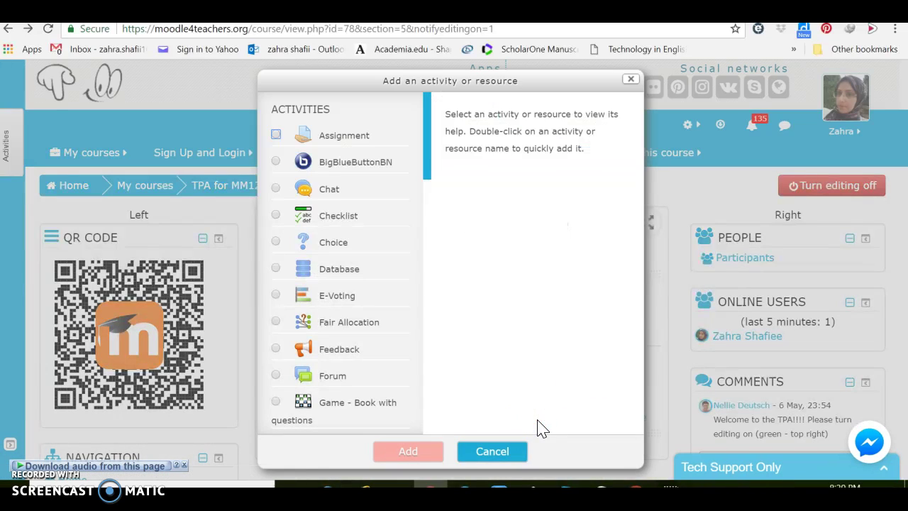
click(416, 182)
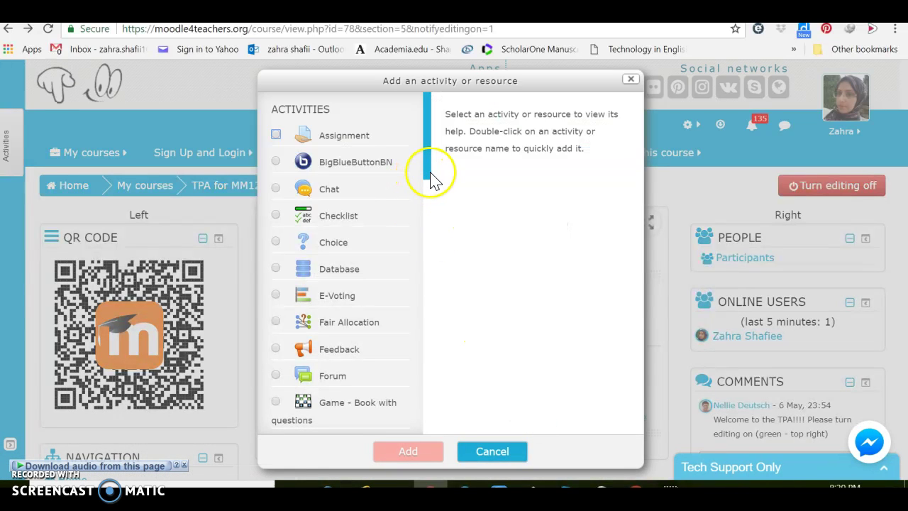
drag(428, 173, 436, 217)
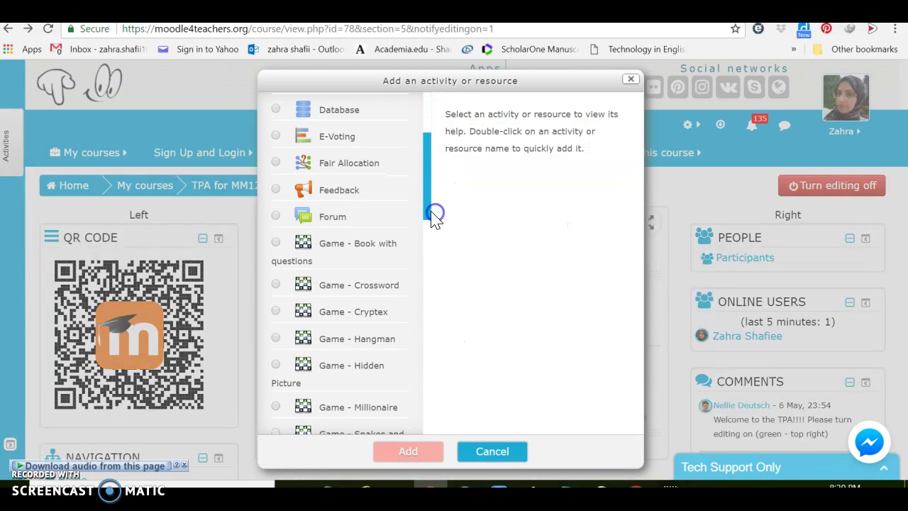
click(343, 225)
click(387, 465)
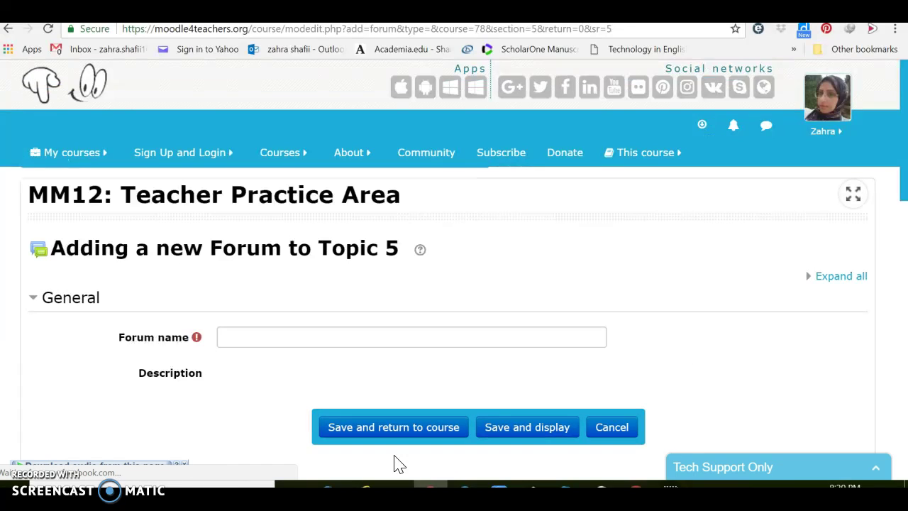
Name the forum "What is Netiquette?" and enter "Please watch the video." and "Video" on separate lines of its description.
scroll(397, 463, down, 2)
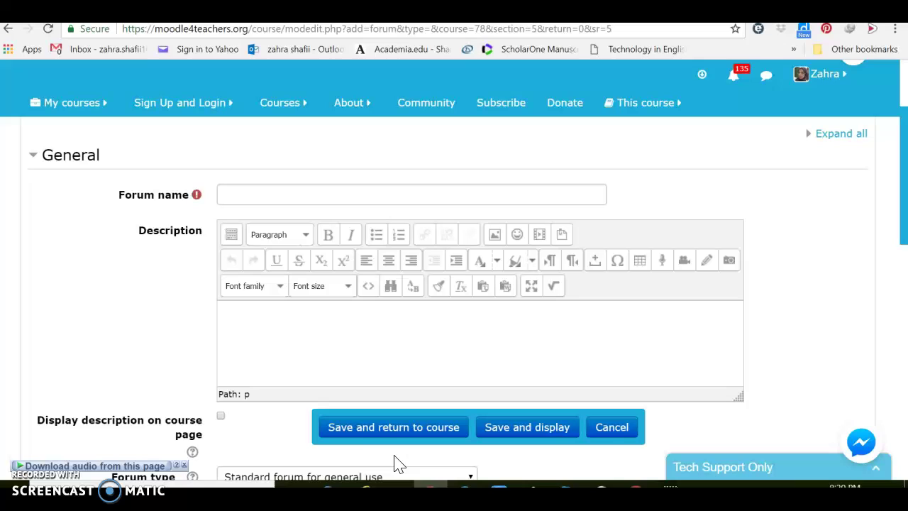
click(286, 196)
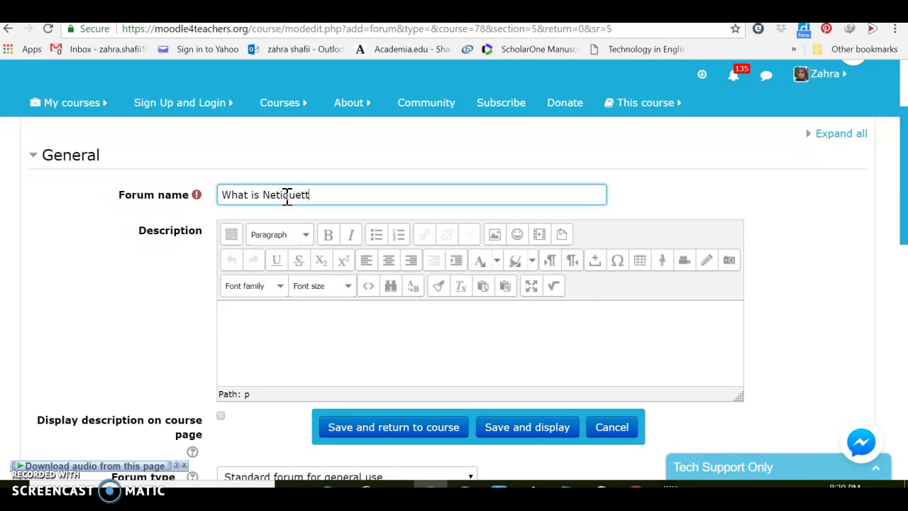
click(264, 325)
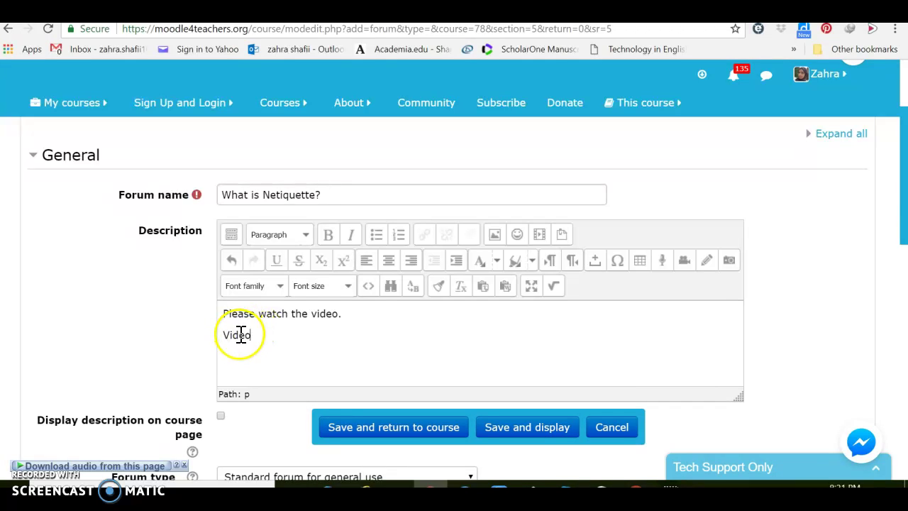
Link the word "Video" in the description to the first YouTube result, copying its address from the Google "what is netiquette" video search.
double_click(241, 332)
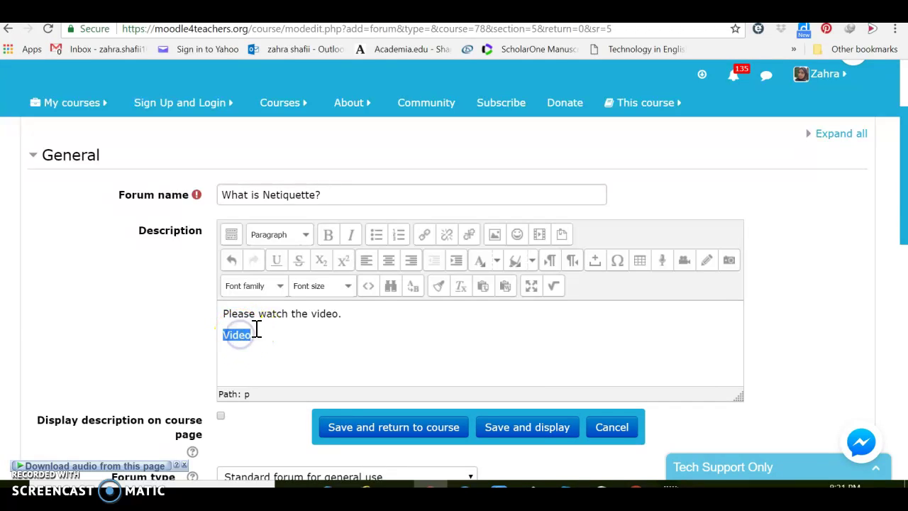
click(424, 235)
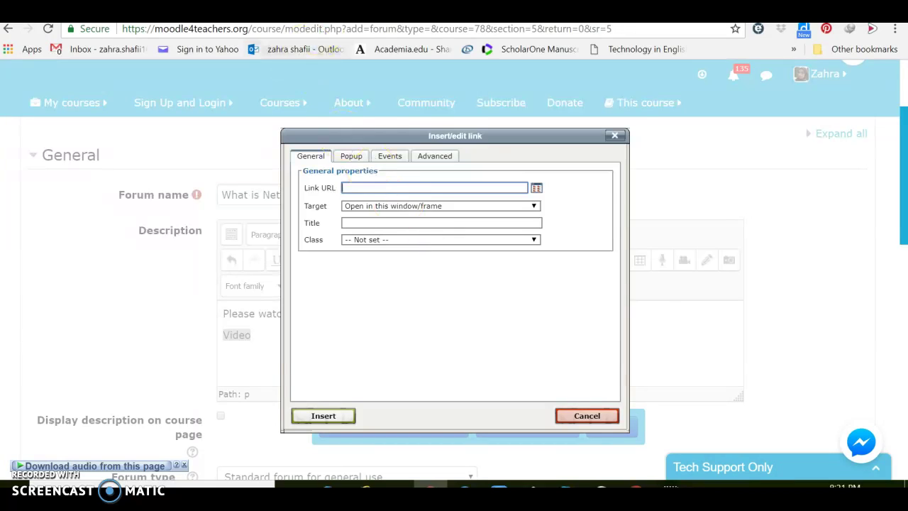
click(301, 11)
right_click(254, 189)
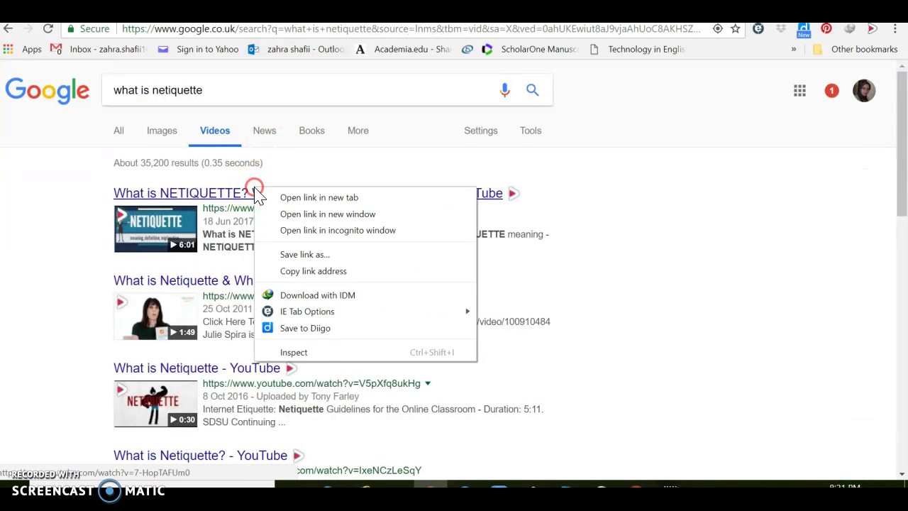
click(284, 274)
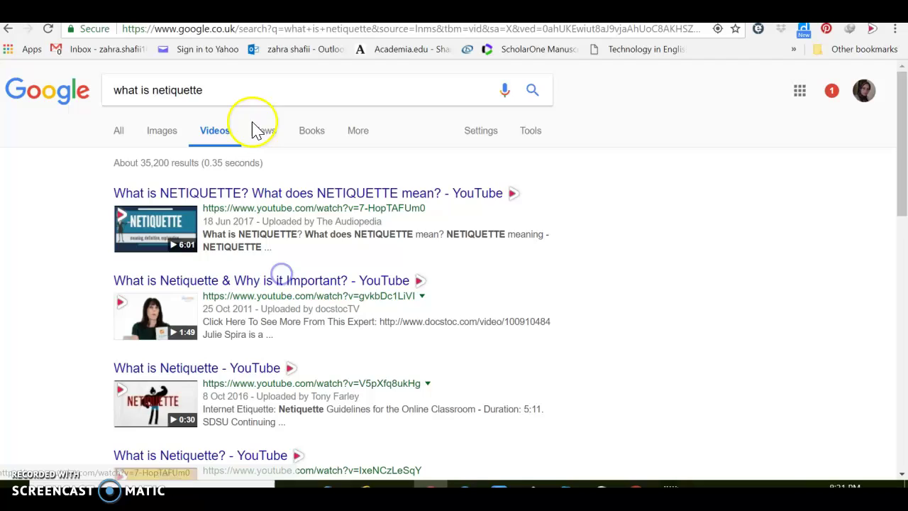
click(241, 10)
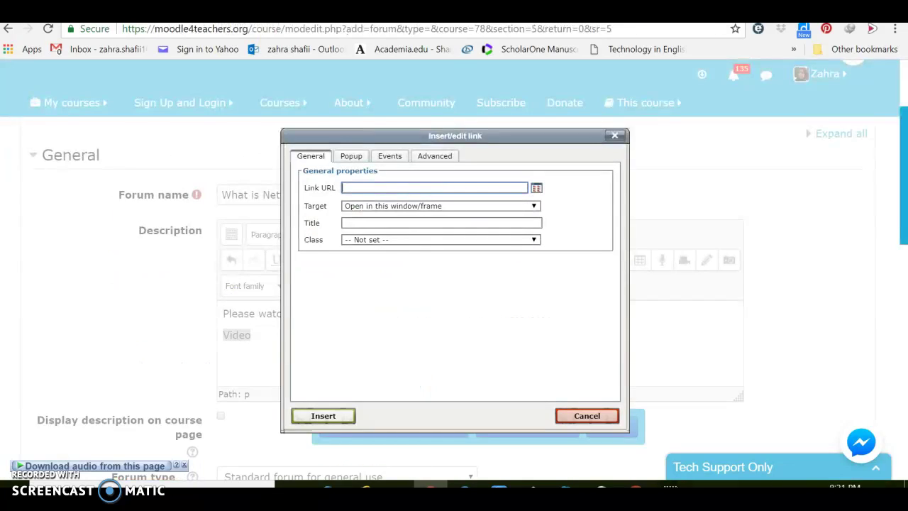
right_click(348, 188)
click(394, 274)
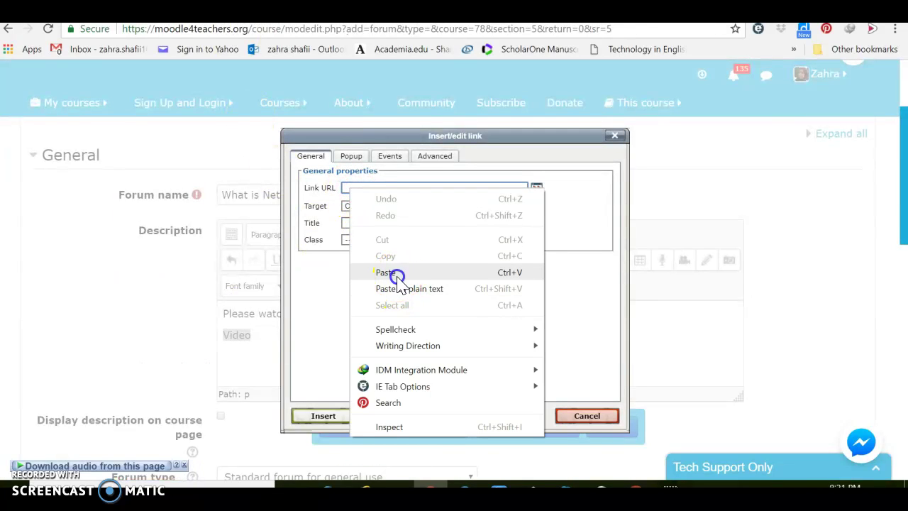
click(325, 419)
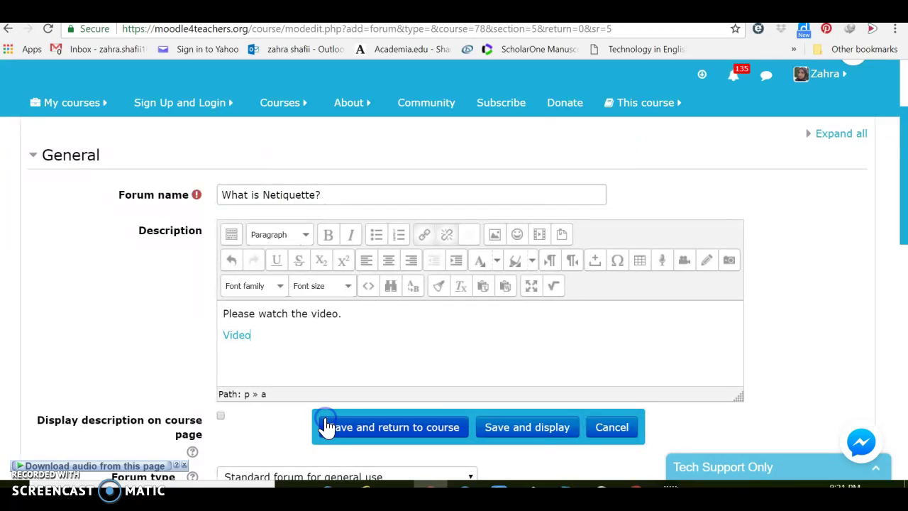
click(290, 354)
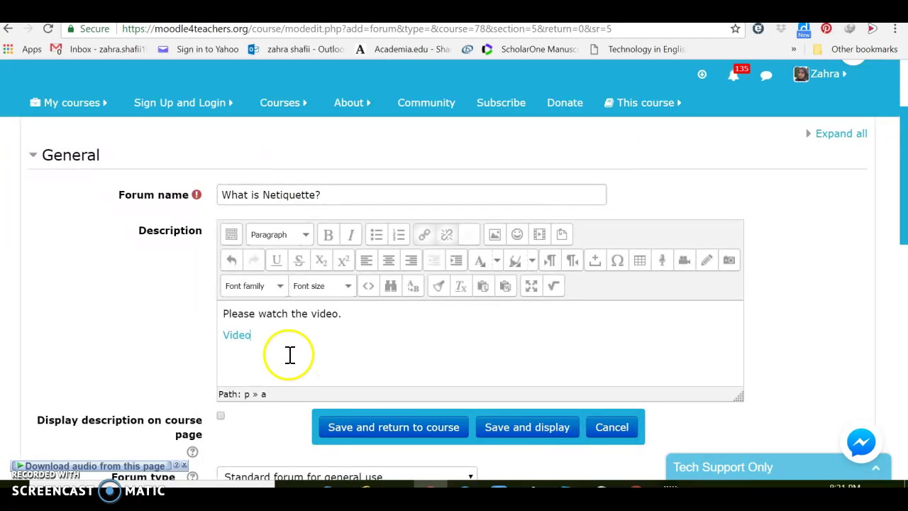
Save and display the forum, and check its description and video on the forum page.
click(499, 431)
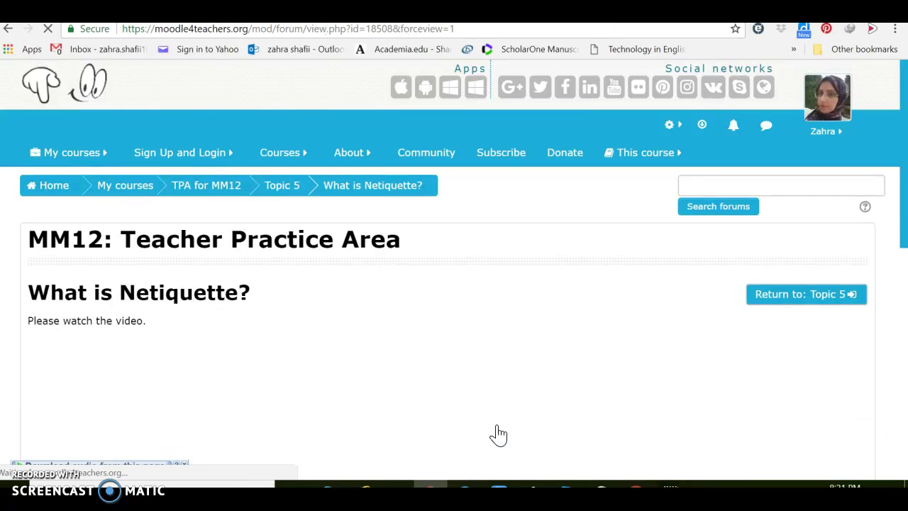
click(541, 394)
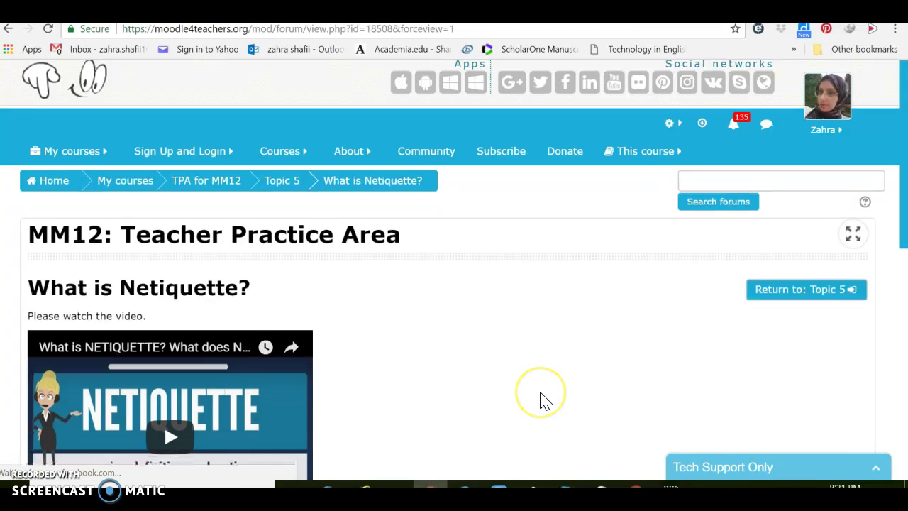
scroll(541, 396, down, 1)
scroll(541, 397, down, 1)
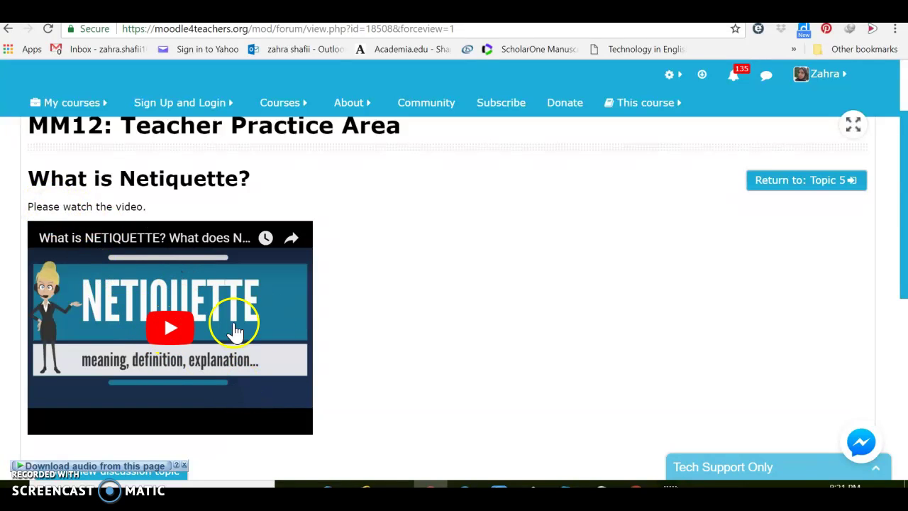
scroll(331, 325, down, 2)
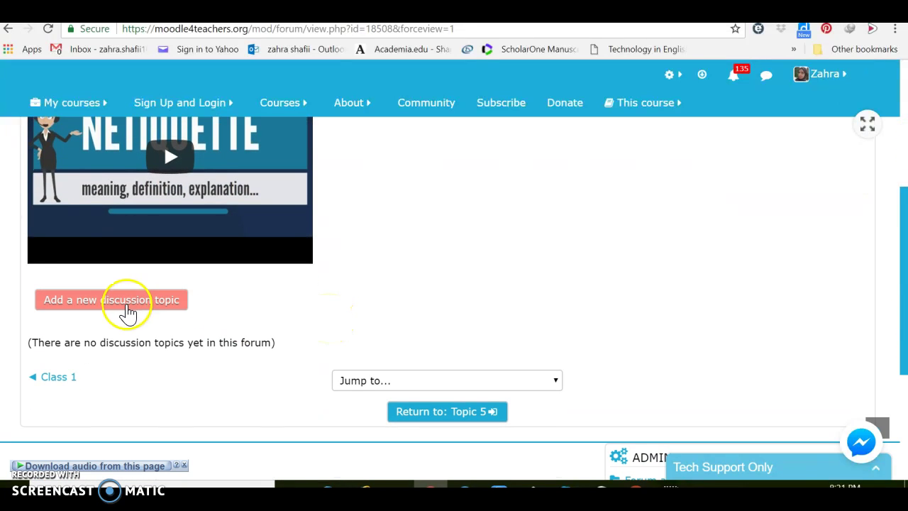
Open the form for a new discussion topic in the forum and review its Subject and Message fields.
click(107, 309)
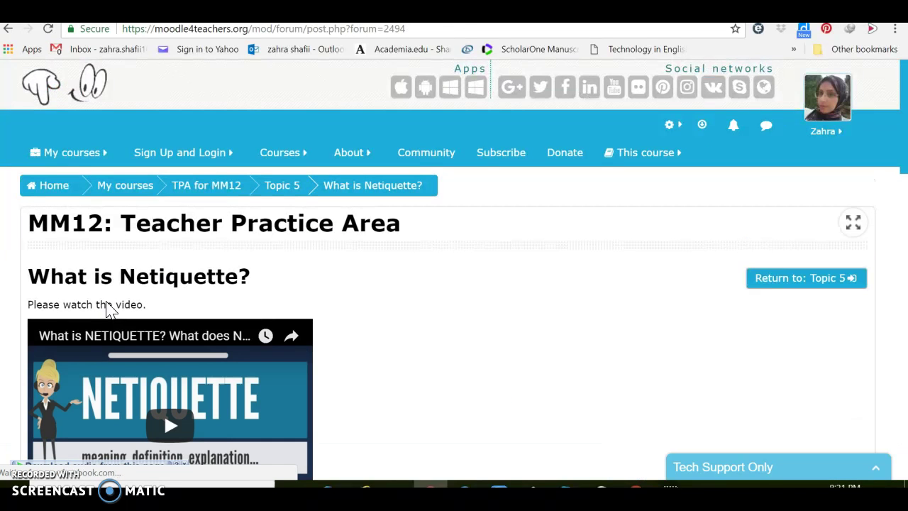
scroll(107, 309, down, 5)
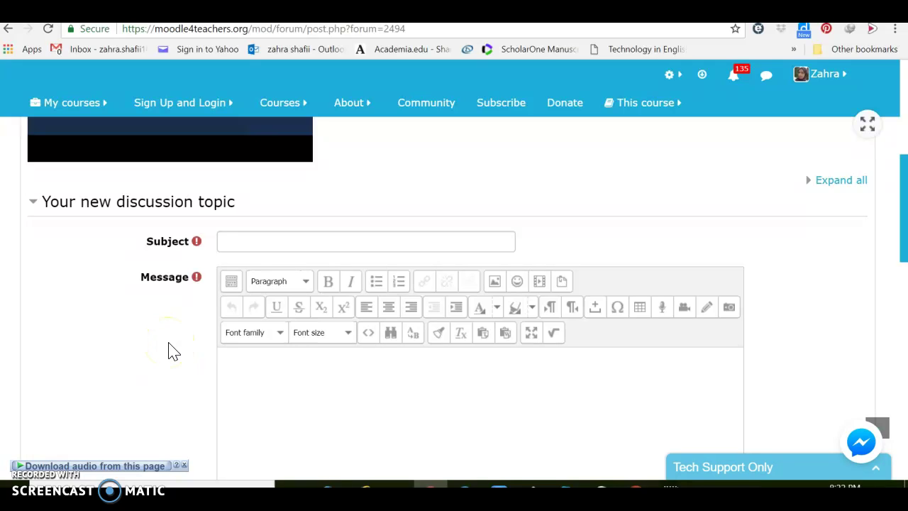
scroll(171, 351, down, 2)
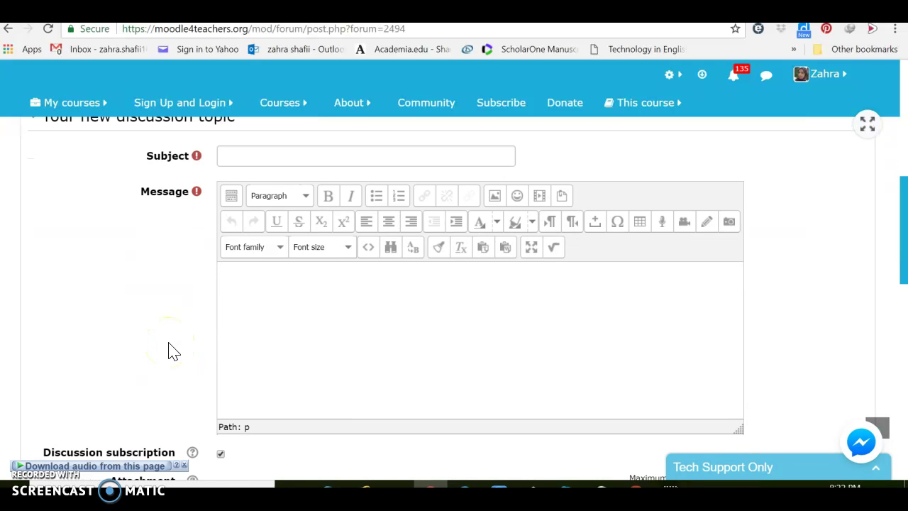
Return from the forum to Topic 5 and start adding a new HotPot activity there.
scroll(170, 351, up, 10)
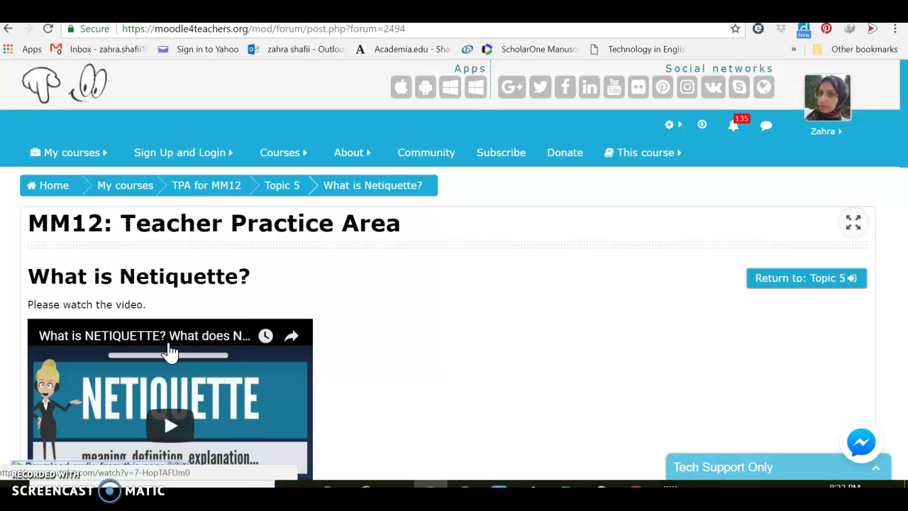
click(821, 281)
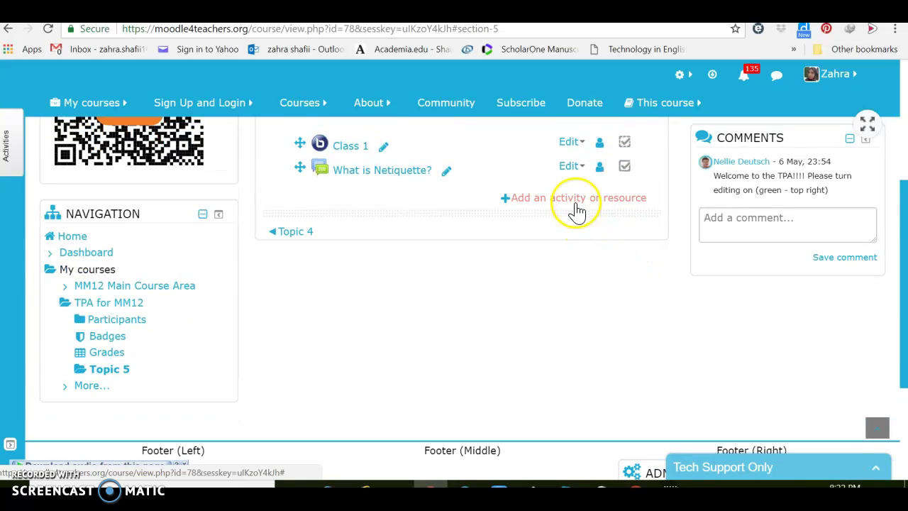
click(576, 203)
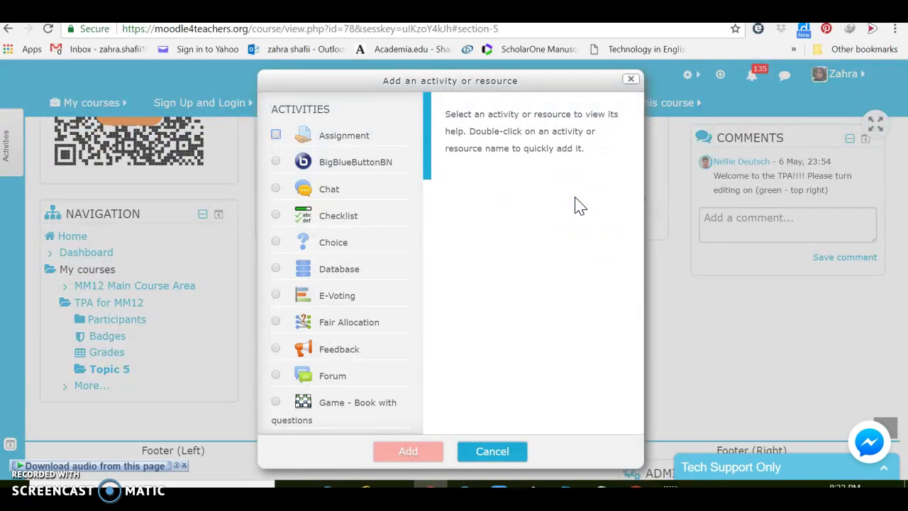
drag(428, 155, 436, 285)
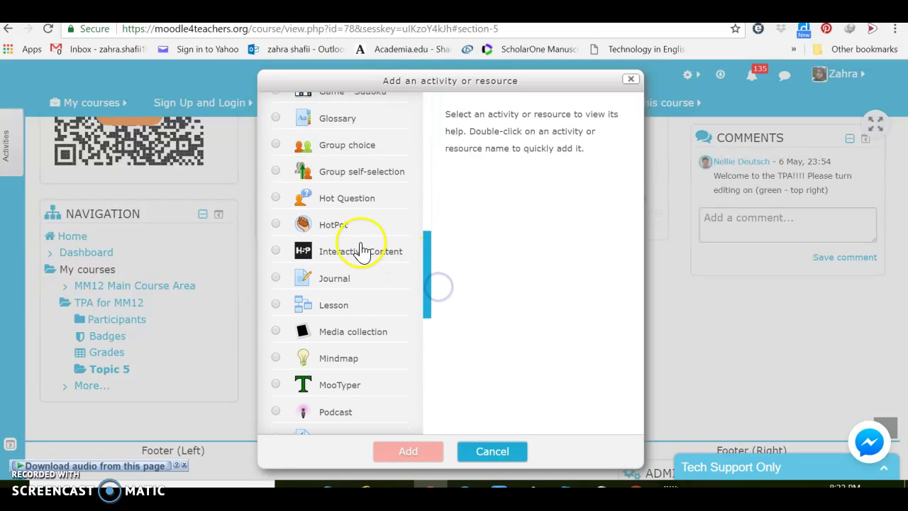
click(339, 226)
click(408, 458)
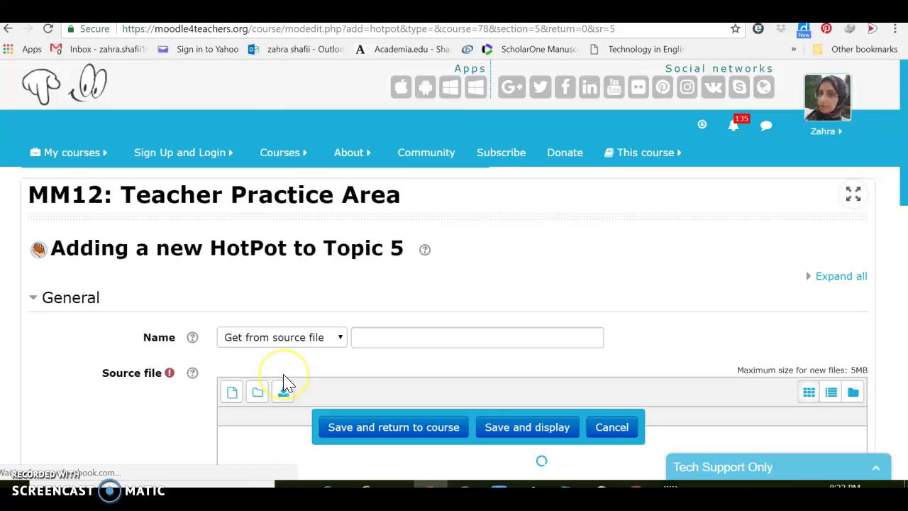
Set the HotPot's name to "Get from source file".
scroll(283, 383, down, 2)
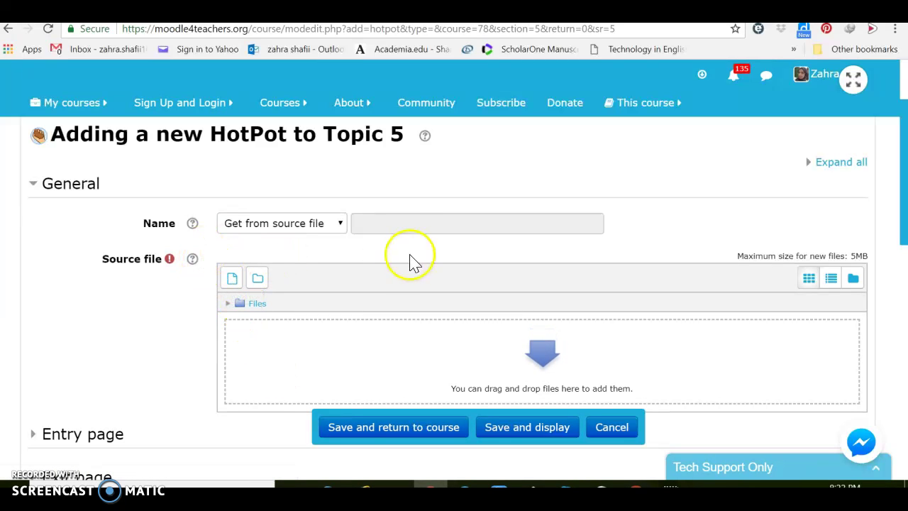
click(339, 228)
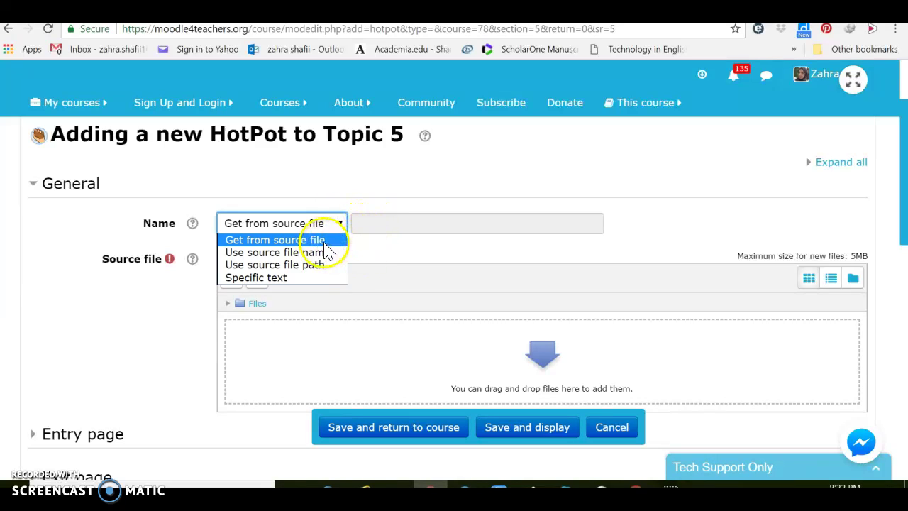
click(324, 242)
Upload Cross Word Puzzle.jcw from PhD 94 > M4T2018 EVO > MM 12 > WEEK 2, Resources as the source file, and save and display the HotPot.
click(235, 279)
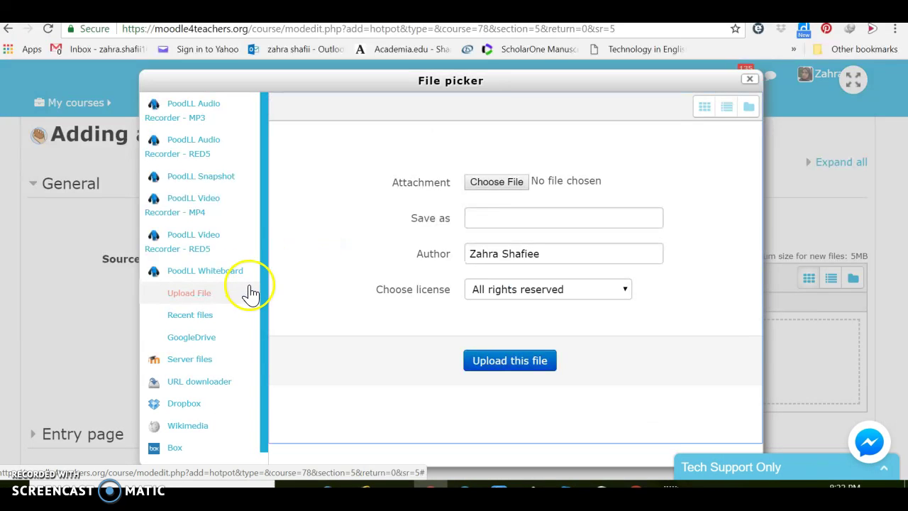
click(480, 187)
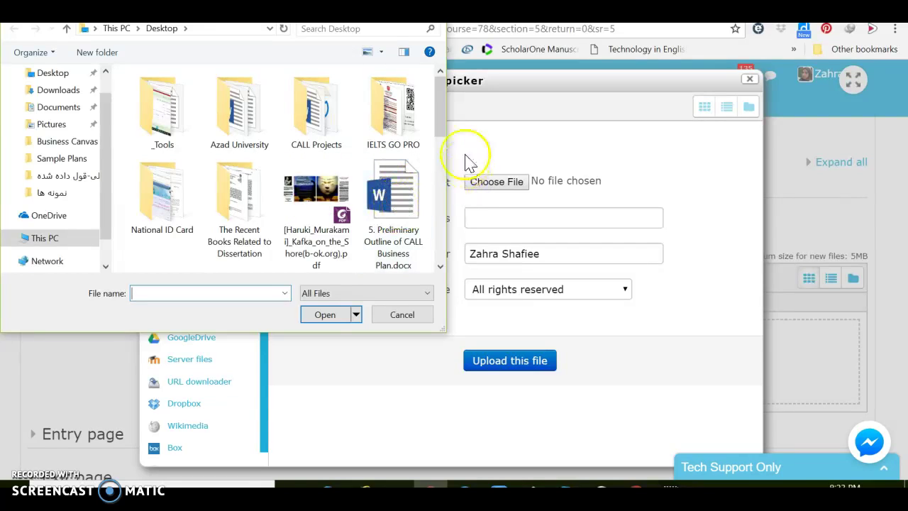
drag(440, 132, 454, 229)
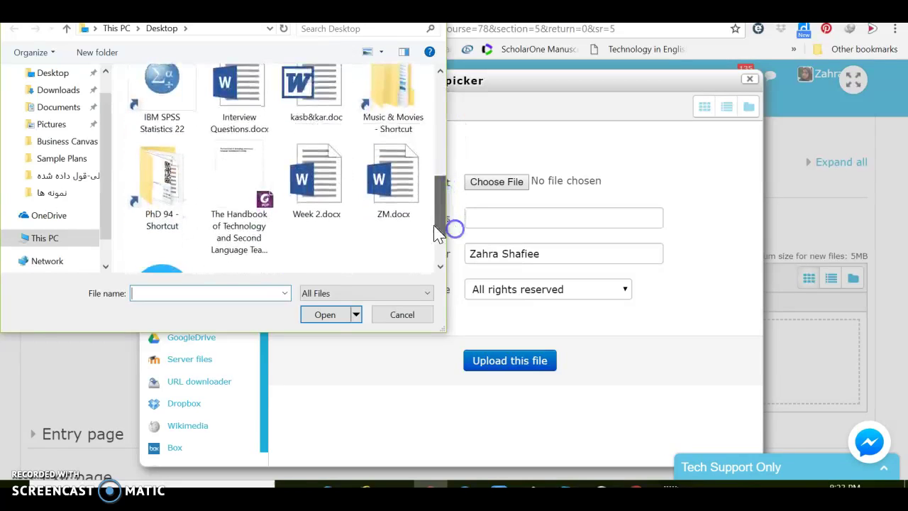
double_click(154, 202)
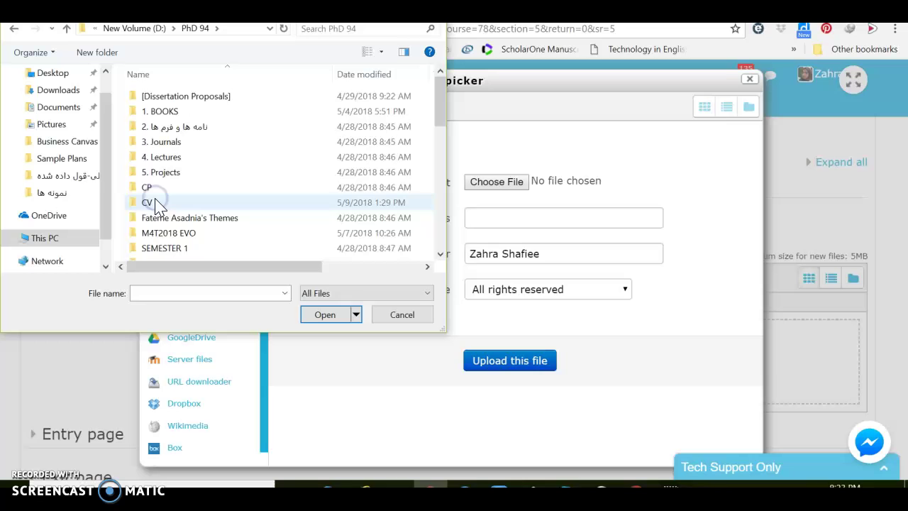
double_click(160, 233)
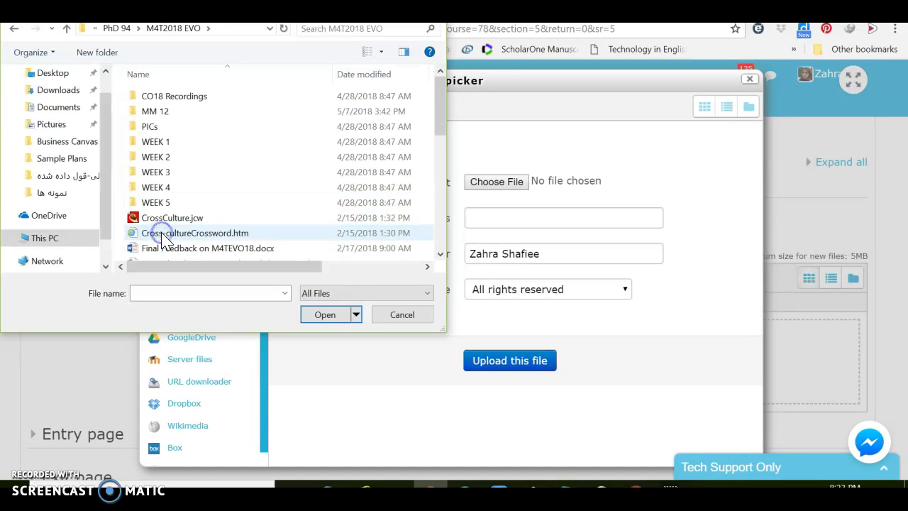
double_click(165, 113)
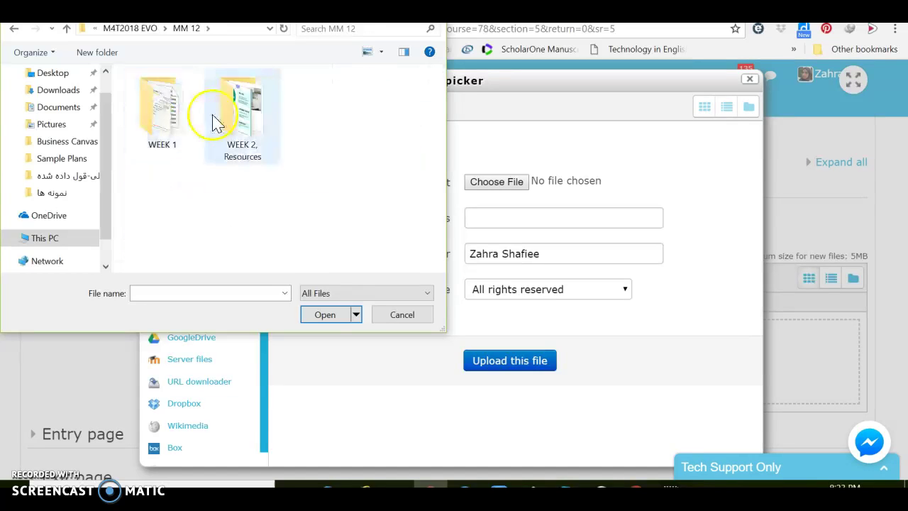
double_click(237, 123)
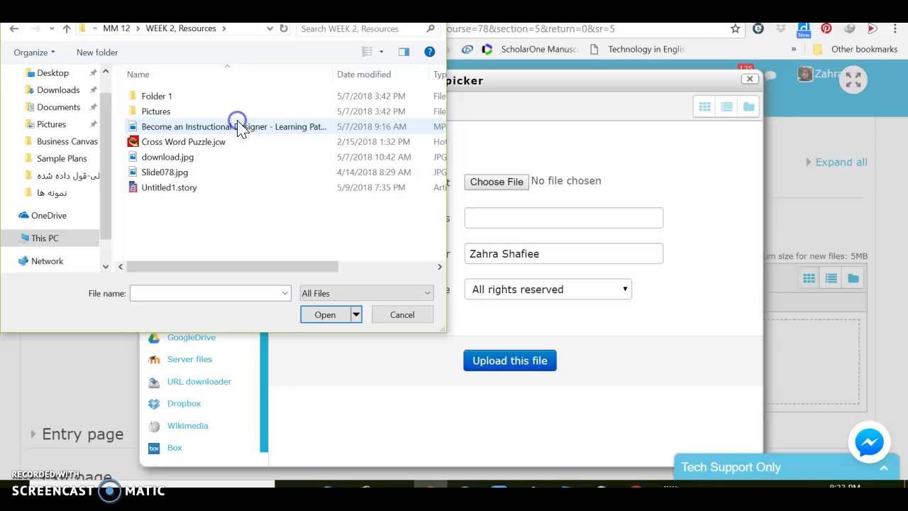
double_click(206, 146)
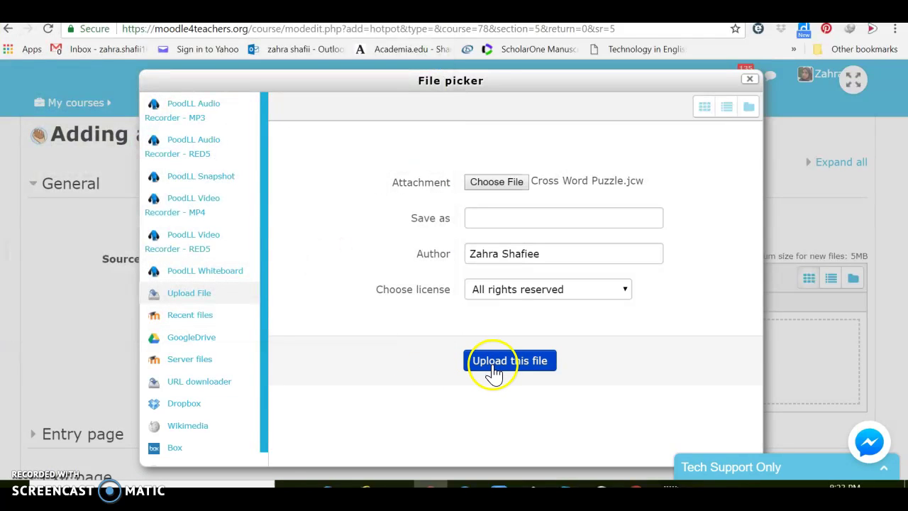
click(494, 370)
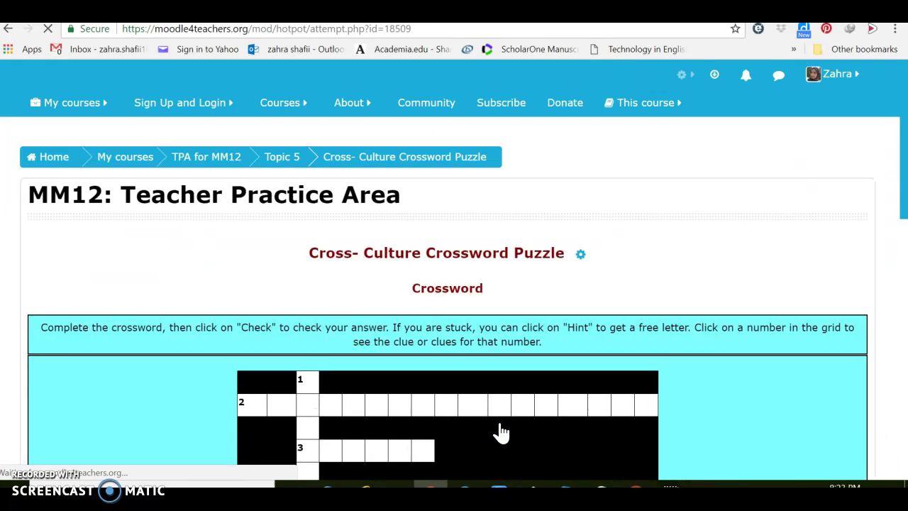
Review the crossword page's instructions and grid, and display the clues for 1 Down and 2 Across.
scroll(642, 290, down, 2)
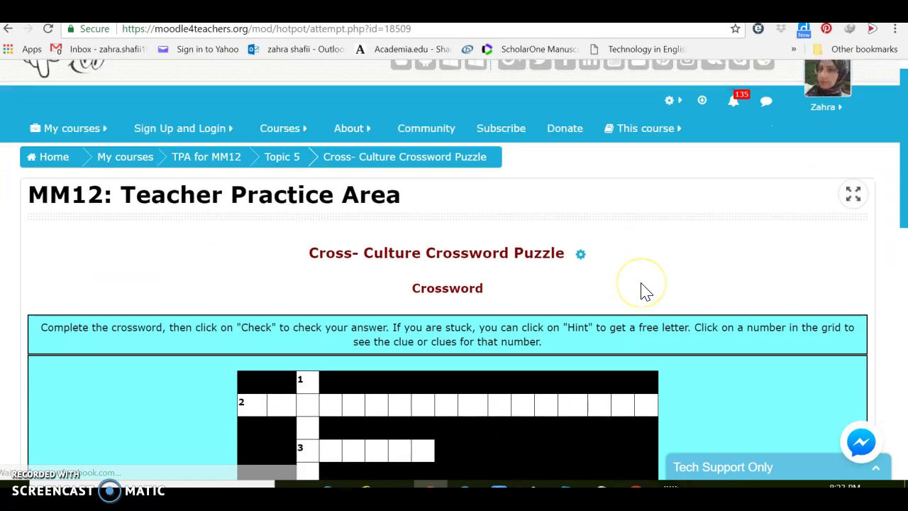
scroll(642, 290, down, 4)
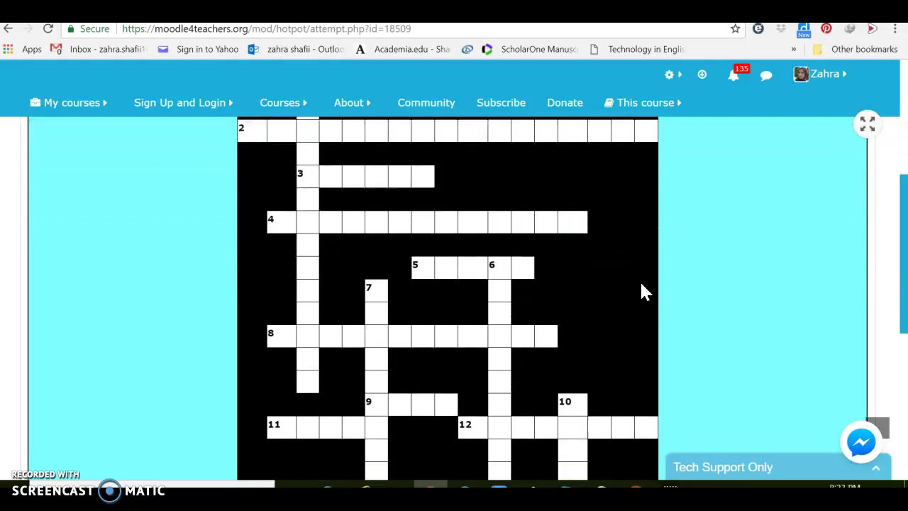
scroll(643, 291, down, 2)
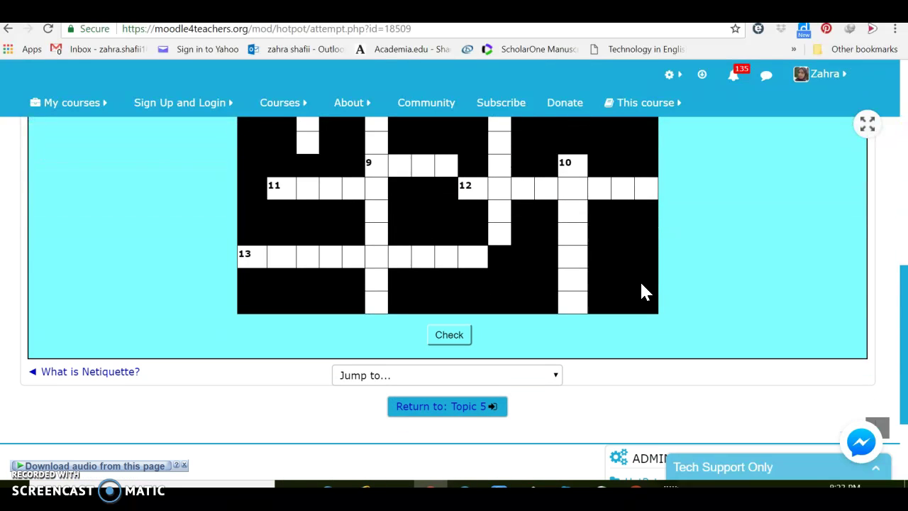
scroll(642, 291, up, 5)
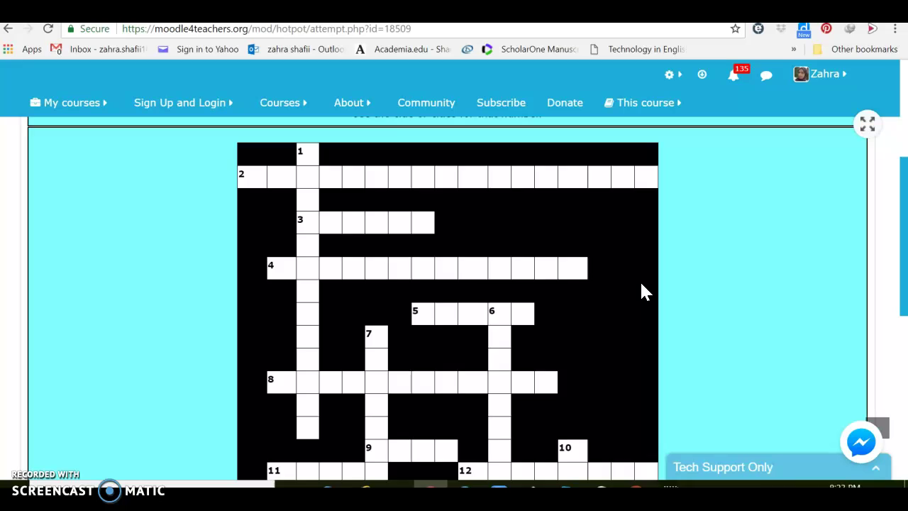
scroll(643, 291, up, 1)
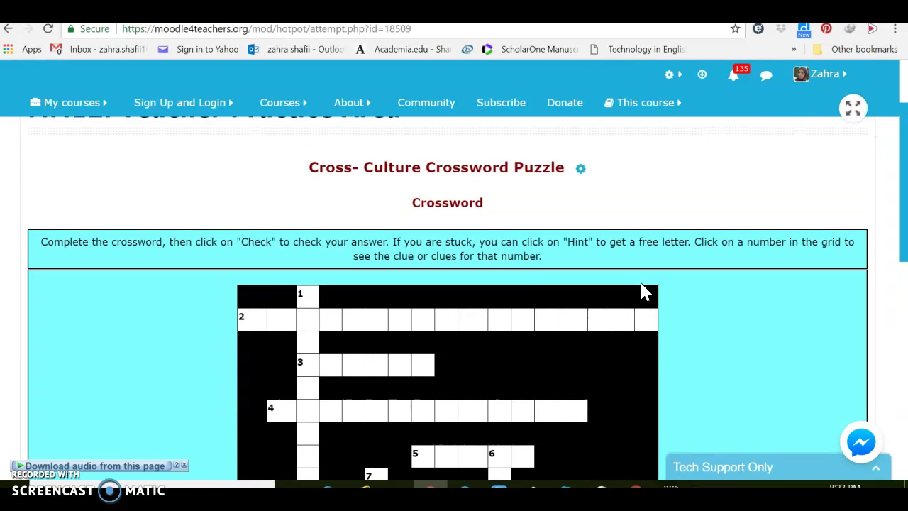
click(302, 320)
click(302, 296)
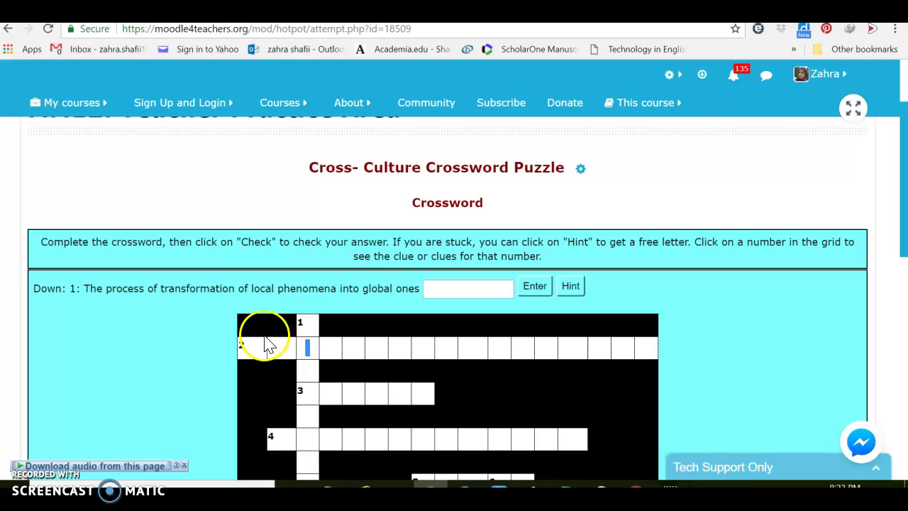
click(242, 348)
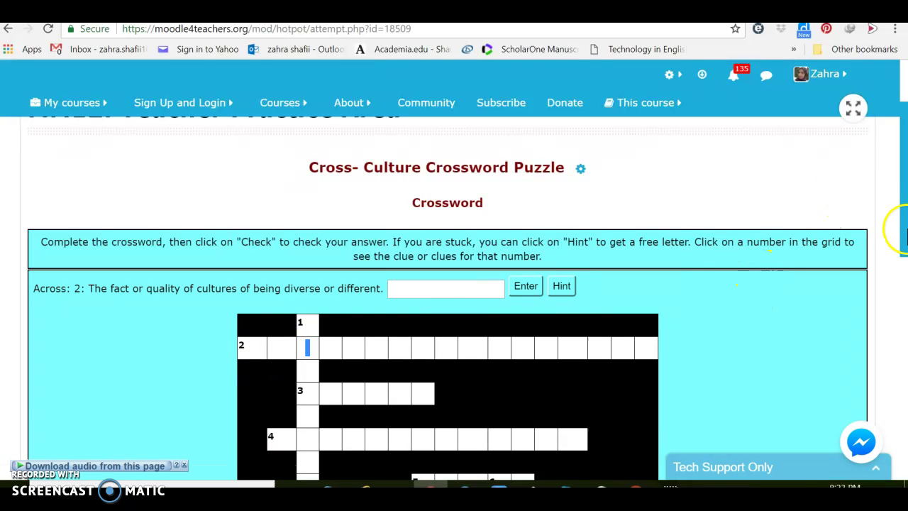
drag(902, 234, 902, 424)
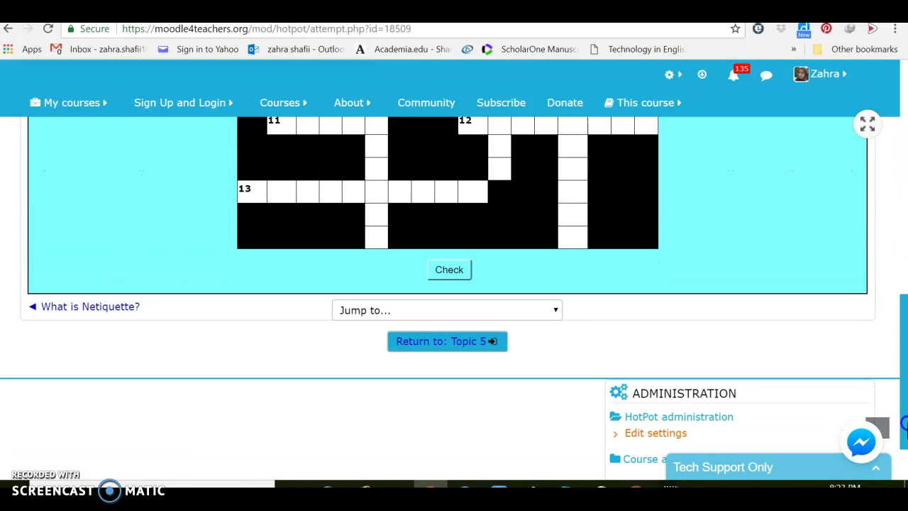
Return from the crossword to Topic 5 and start adding a new Skype activity there.
click(456, 342)
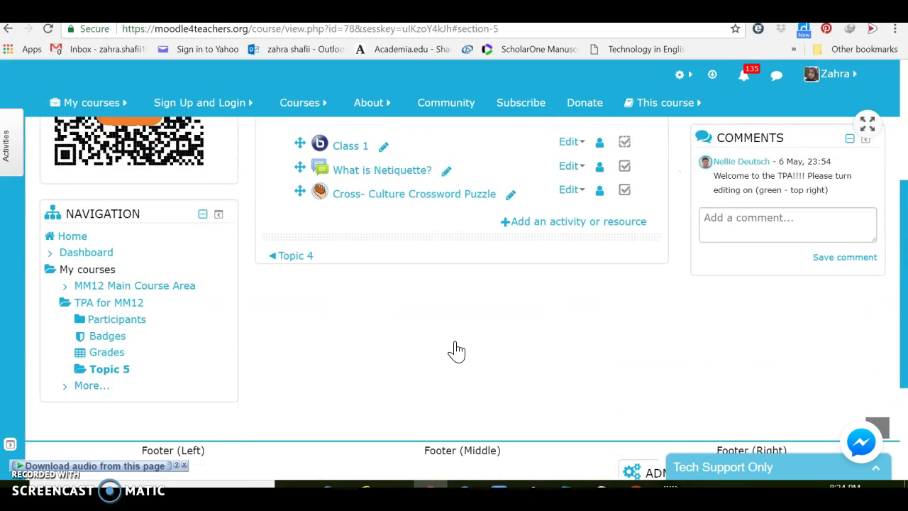
scroll(425, 351, up, 1)
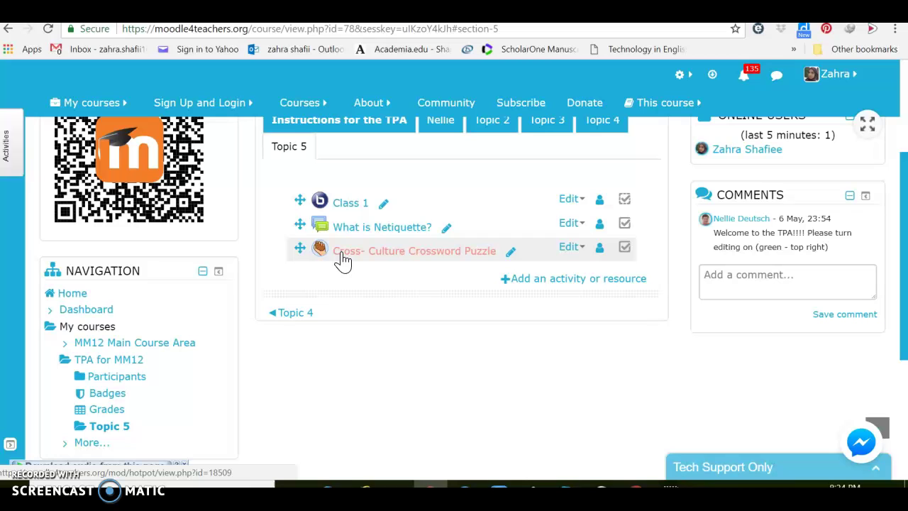
click(520, 279)
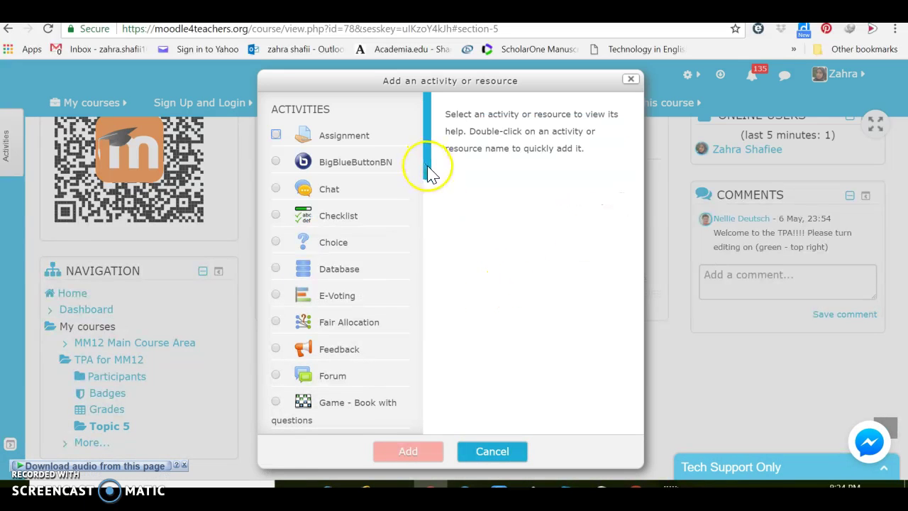
drag(427, 170, 448, 395)
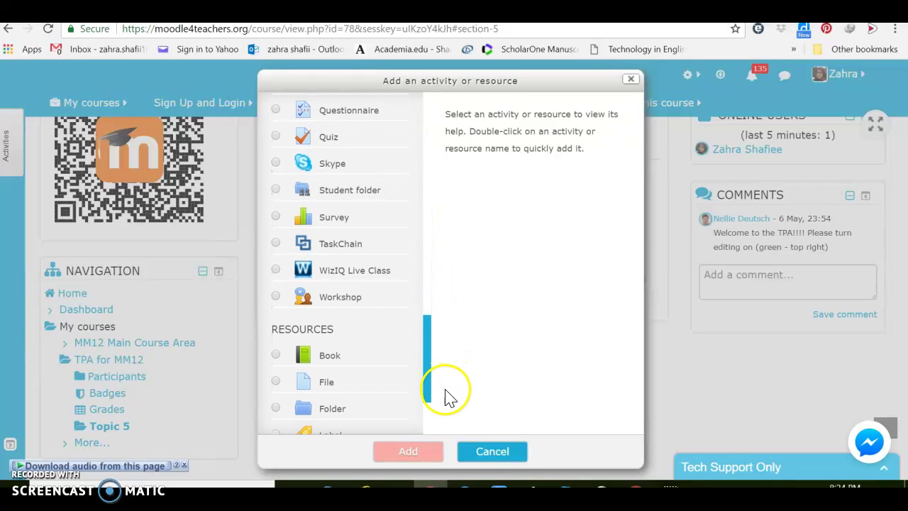
click(328, 169)
click(405, 451)
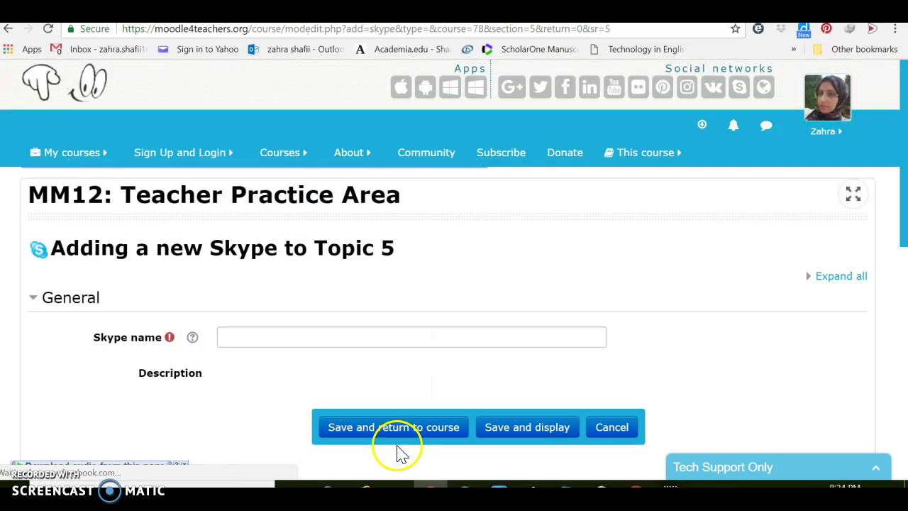
Name the Skype activity "Skype 2" and check the remaining settings sections of its form.
click(293, 337)
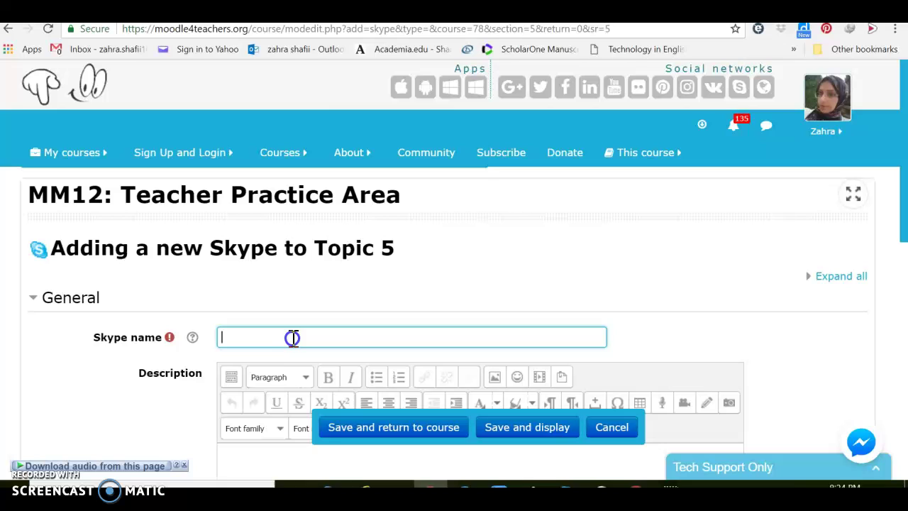
text(S)
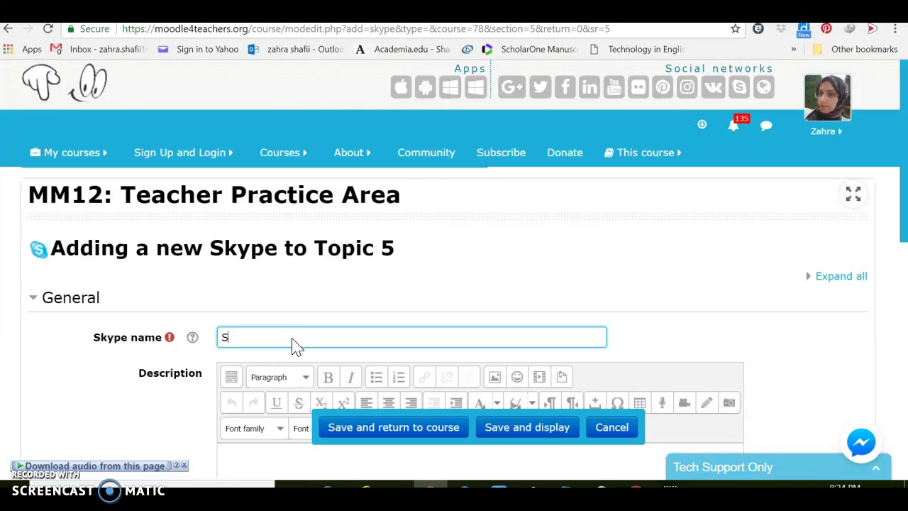
text(kype 2)
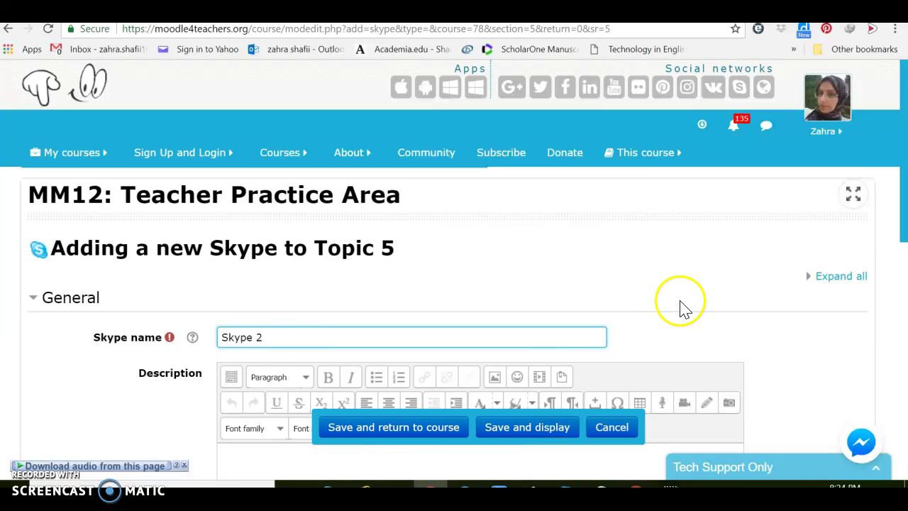
drag(904, 237, 905, 380)
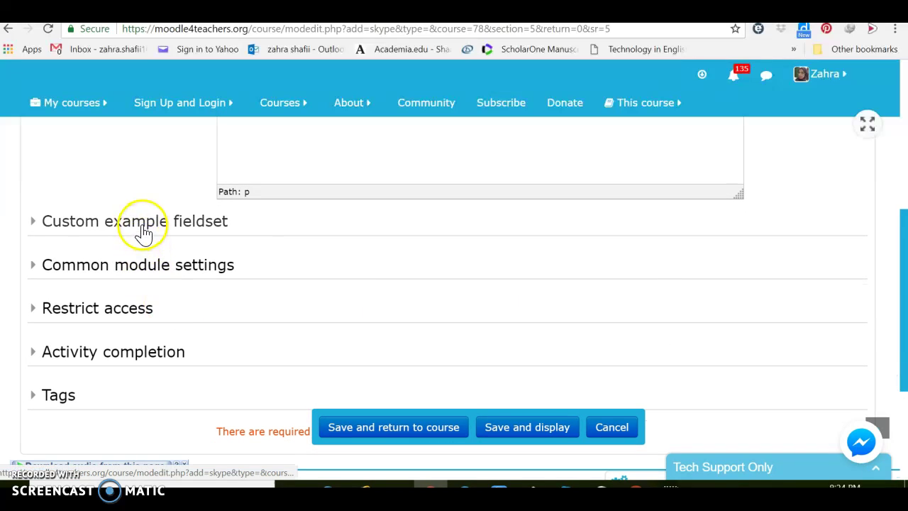
Save and display the Skype activity, and look through the participants' Skype IDs and contact options.
click(536, 429)
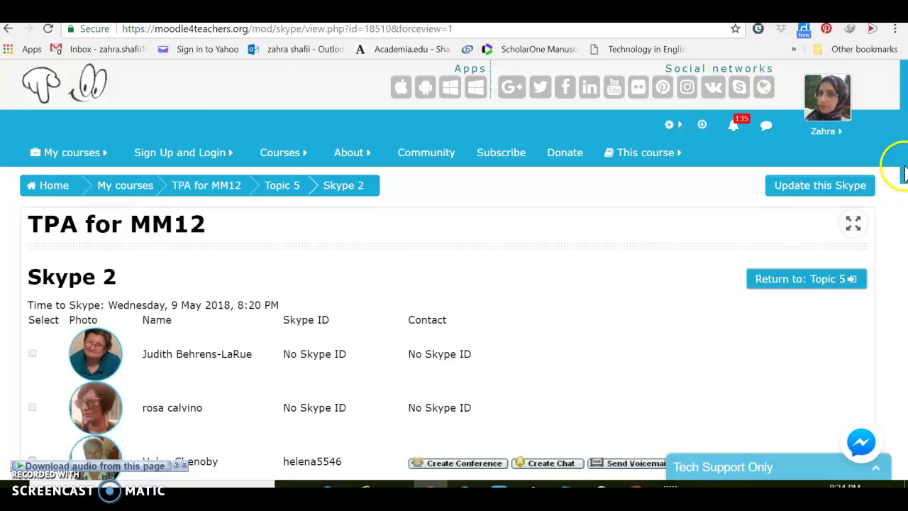
drag(904, 171, 893, 272)
scroll(324, 365, down, 2)
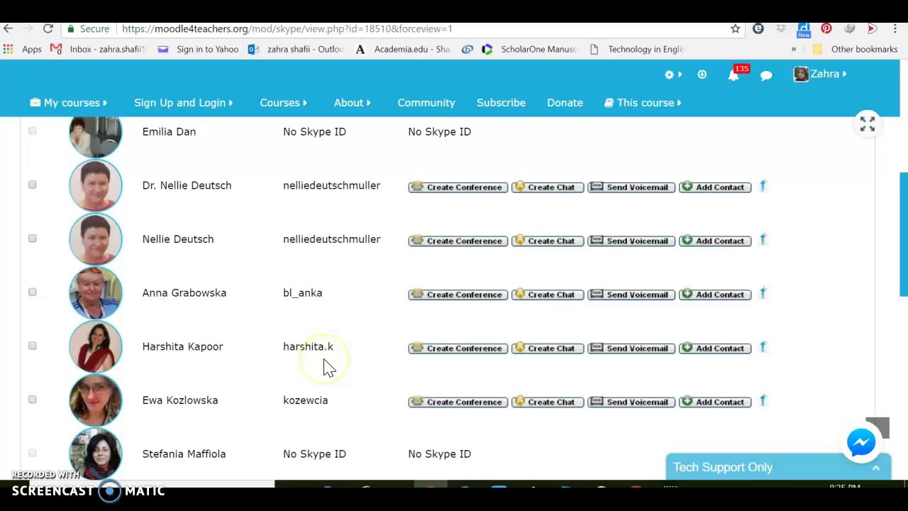
Look through the rest of the Skype 2 participant list, checking which members have Skype IDs and contact options.
scroll(324, 365, down, 3)
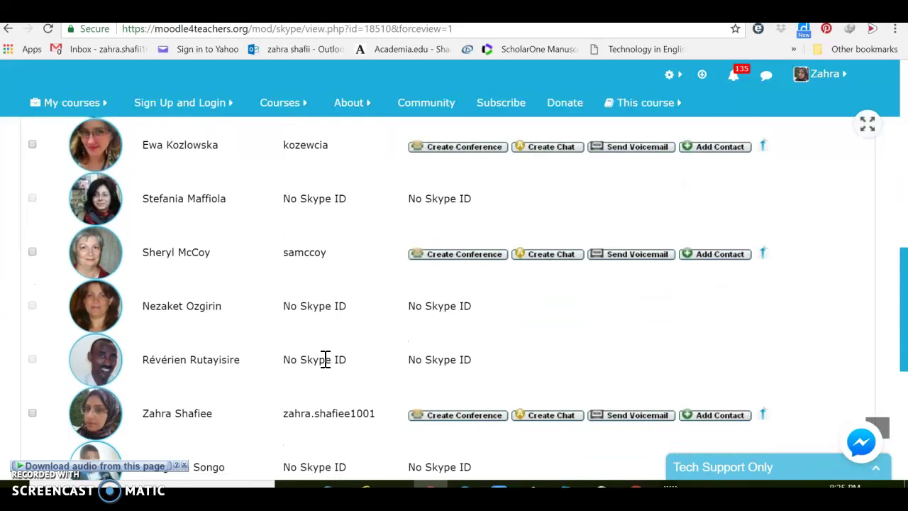
scroll(324, 362, down, 1)
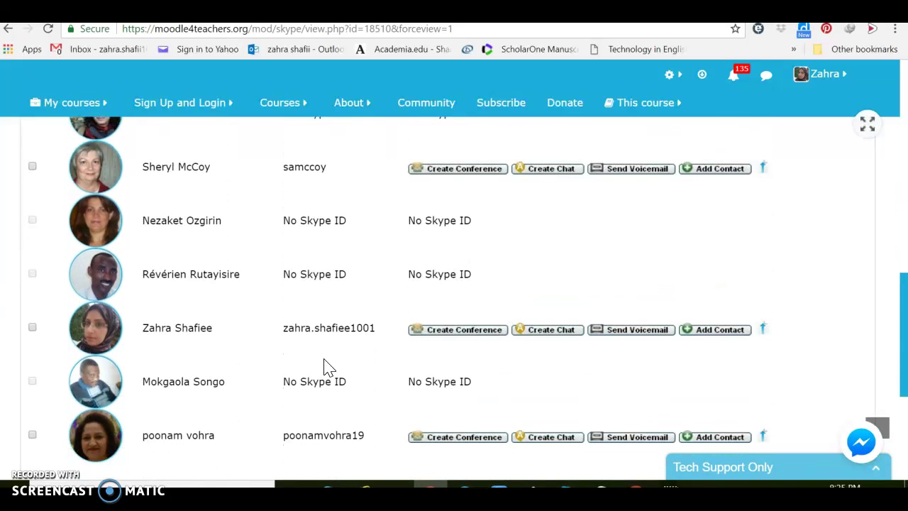
click(477, 341)
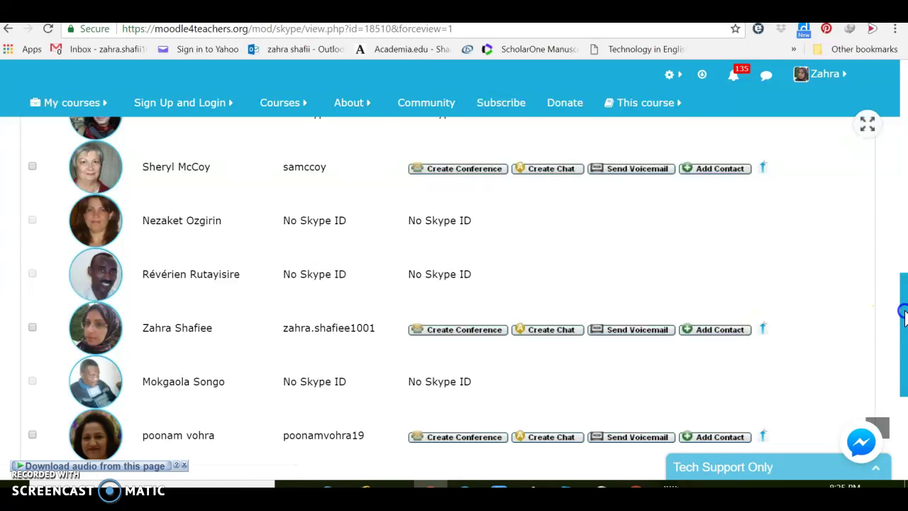
drag(903, 312, 903, 149)
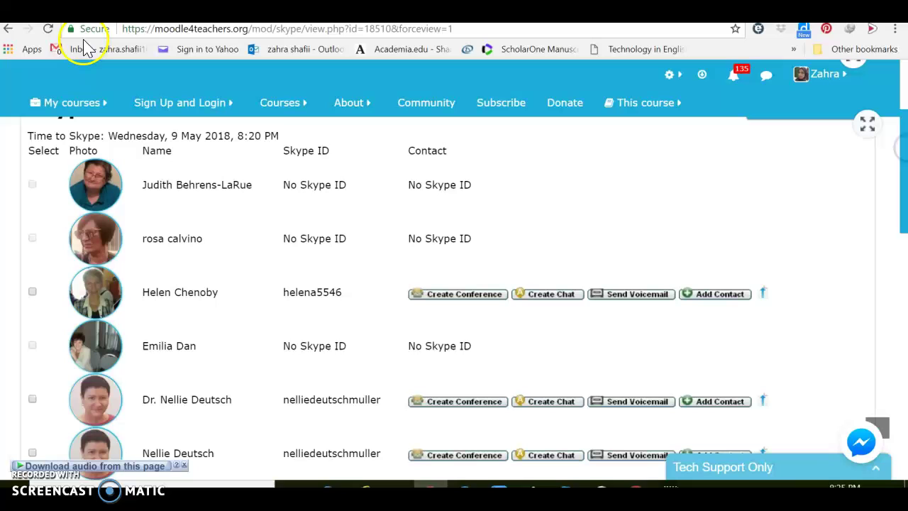
Go back to the new Skype activity form, name the activity "Skype Session", and save and display it.
click(8, 31)
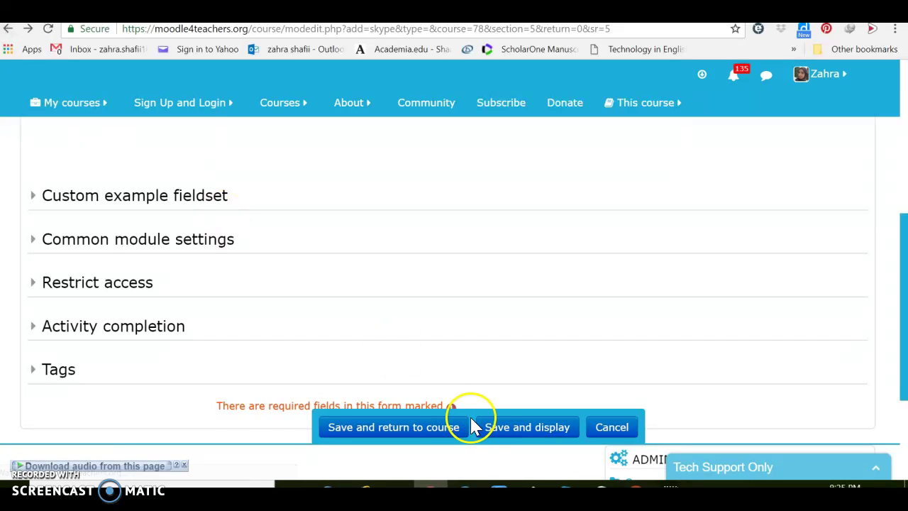
click(436, 429)
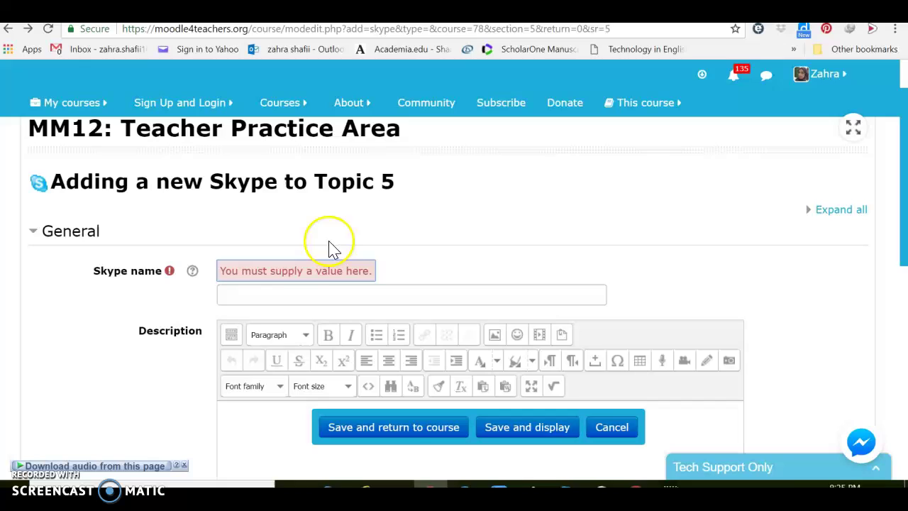
click(295, 293)
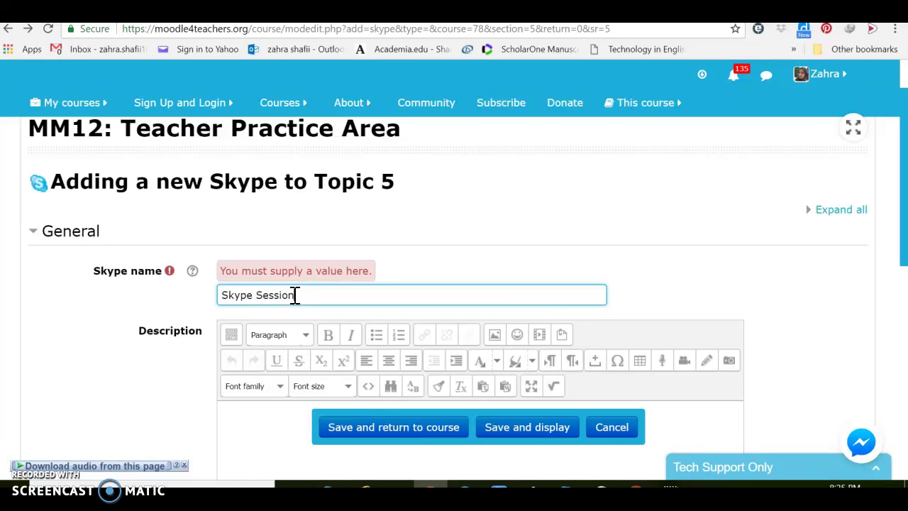
click(511, 436)
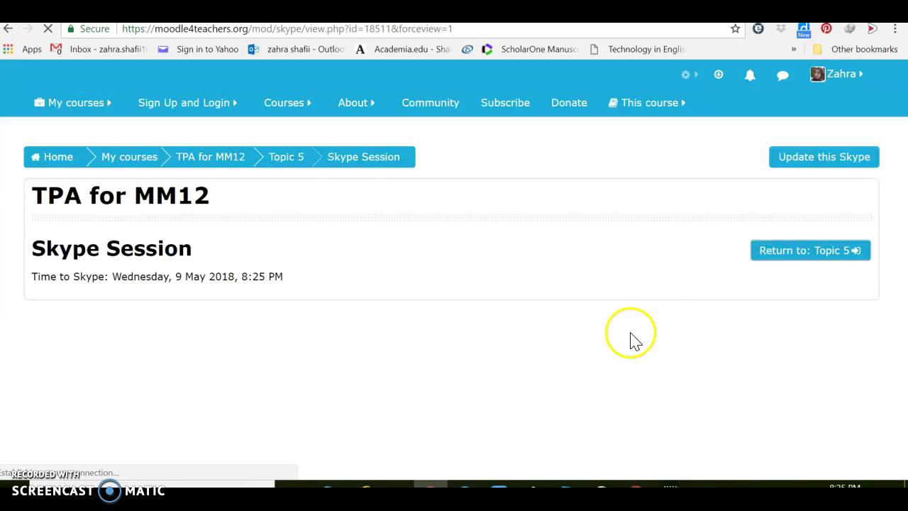
Return from the Skype Session page to Topic 5 of the course.
click(791, 255)
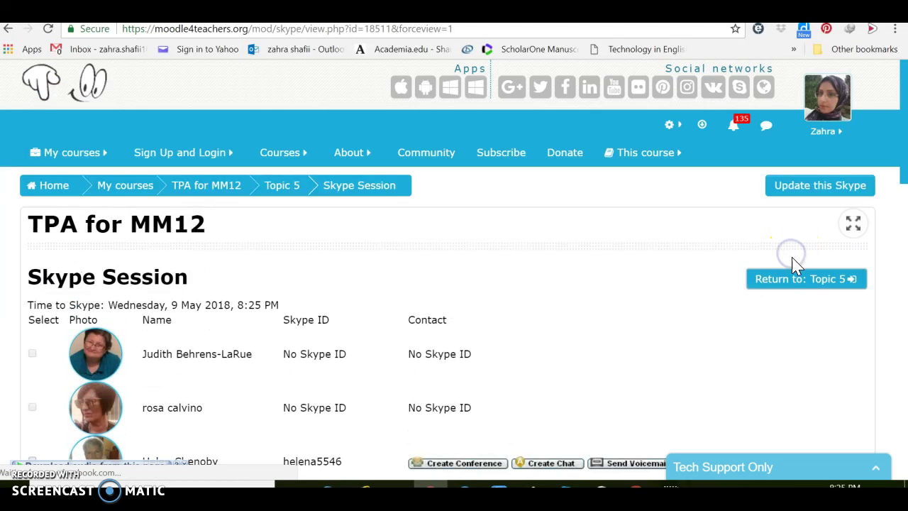
click(797, 279)
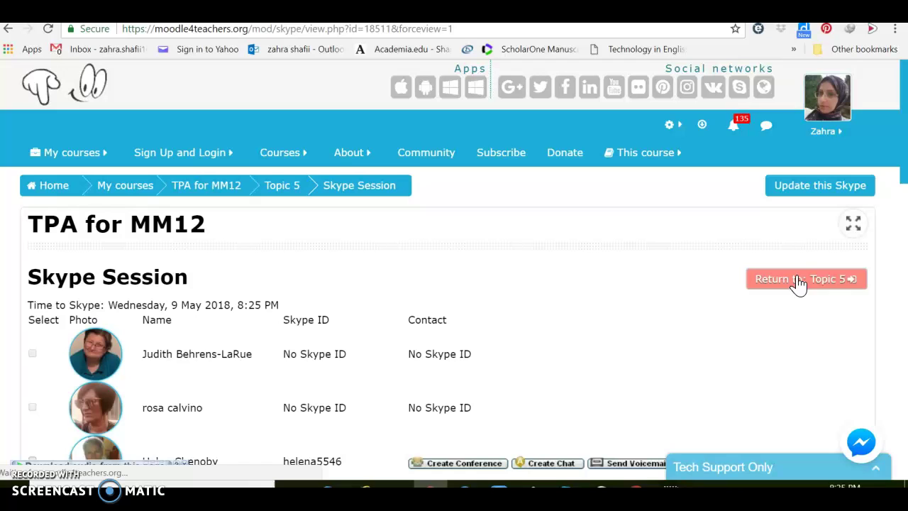
click(800, 280)
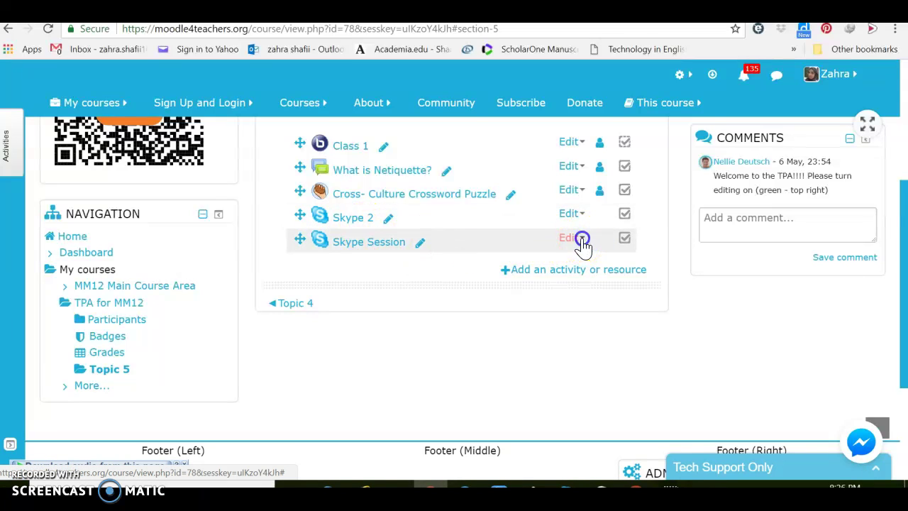
Delete the Skype Session activity from Topic 5.
click(582, 240)
click(569, 291)
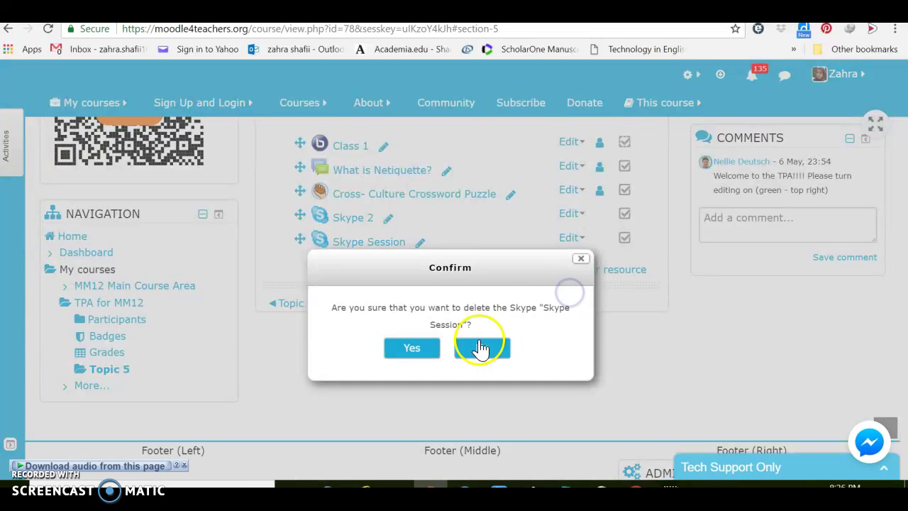
click(424, 350)
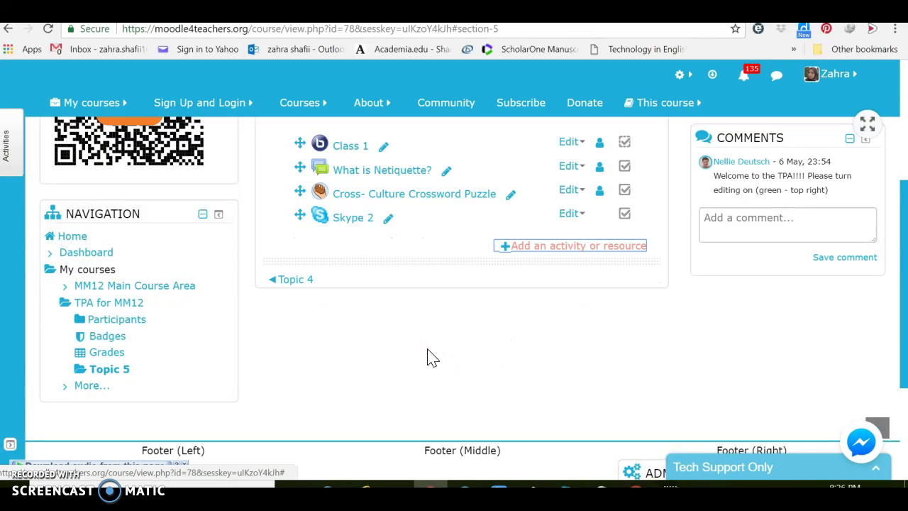
Start adding a WizIQ Live Class to Topic 5 and title it "WizIq Class 1".
click(546, 248)
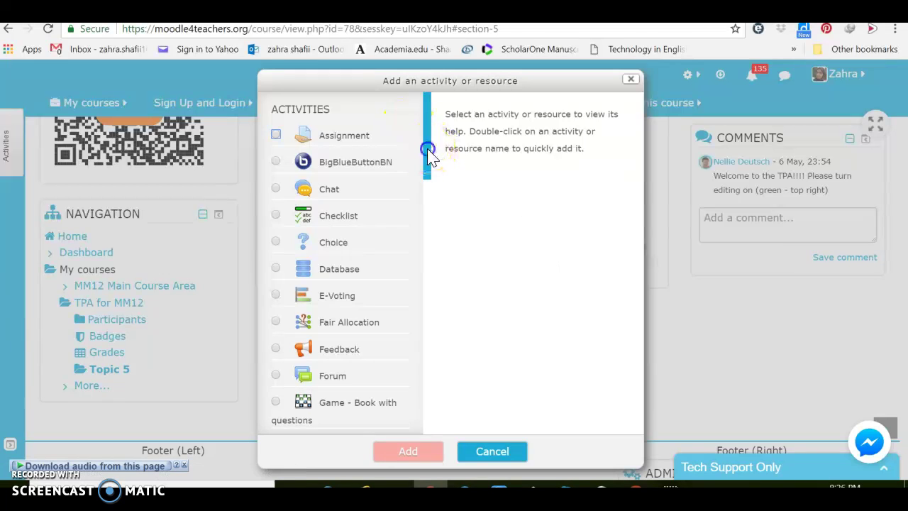
drag(428, 151, 428, 356)
click(382, 339)
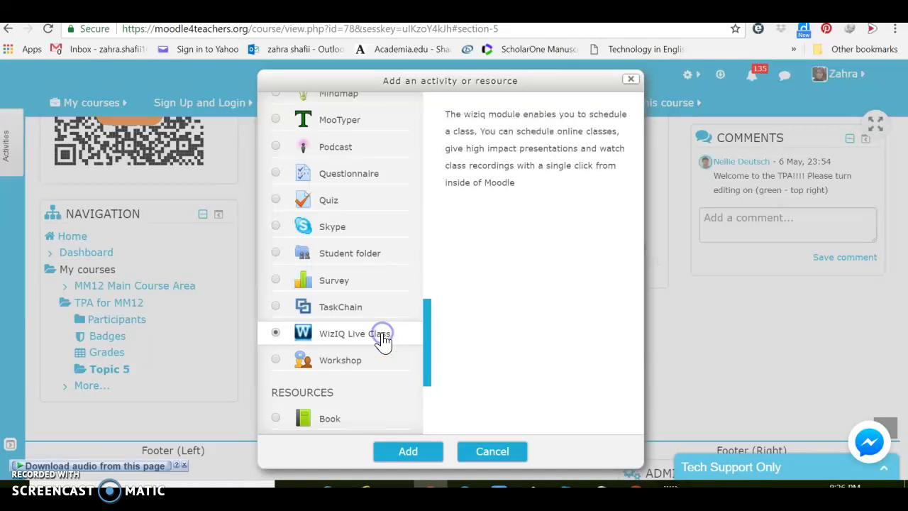
click(407, 454)
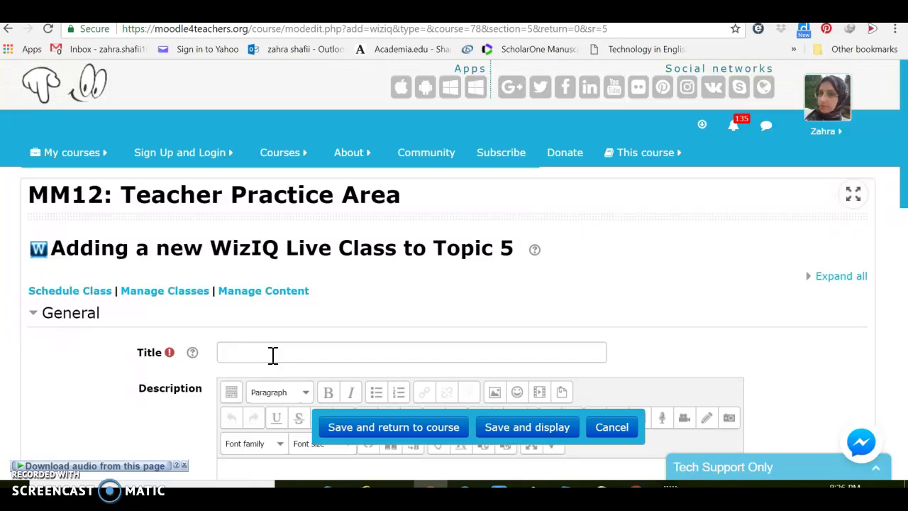
click(274, 352)
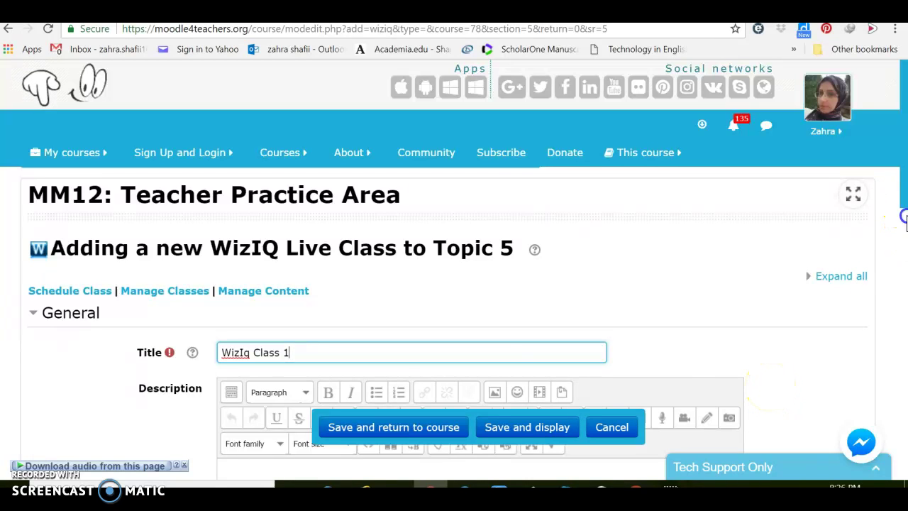
In the class timing, set the day to 14, the hour to 22 and the duration to 60 minutes.
scroll(906, 259, down, 3)
scroll(905, 263, down, 1)
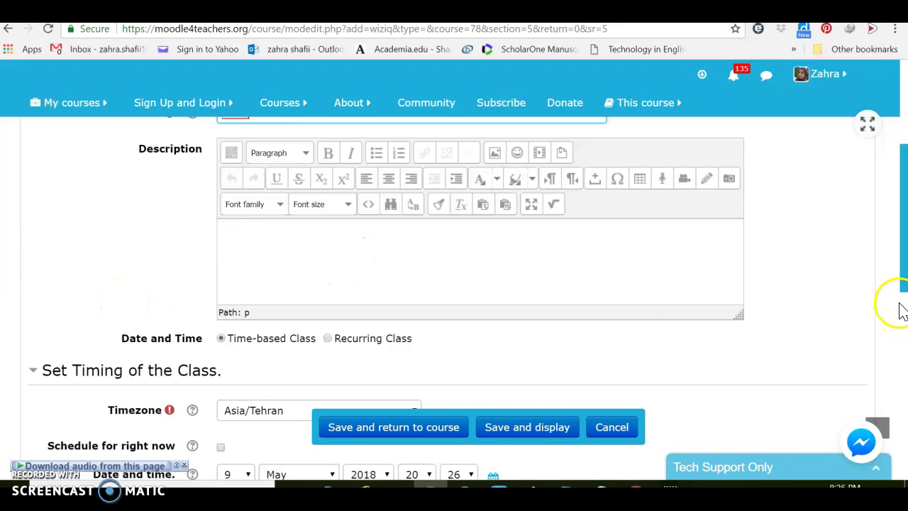
drag(903, 291, 904, 365)
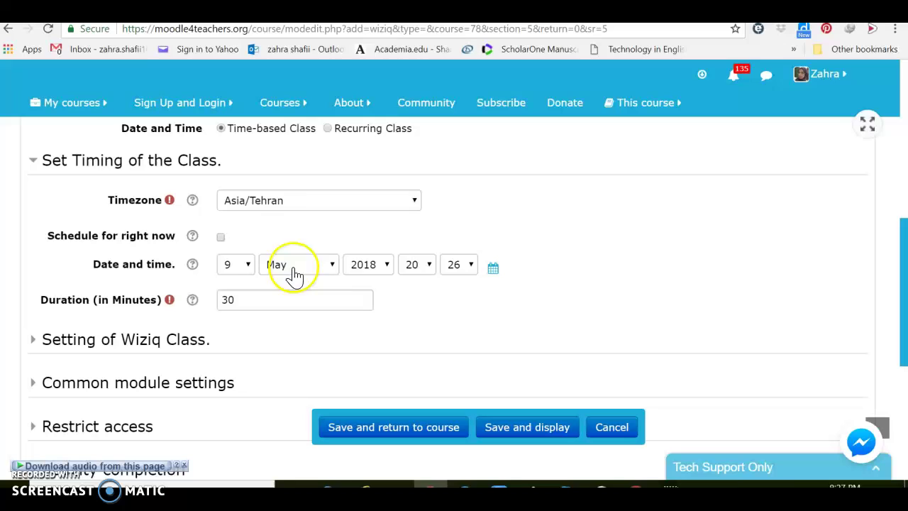
click(248, 268)
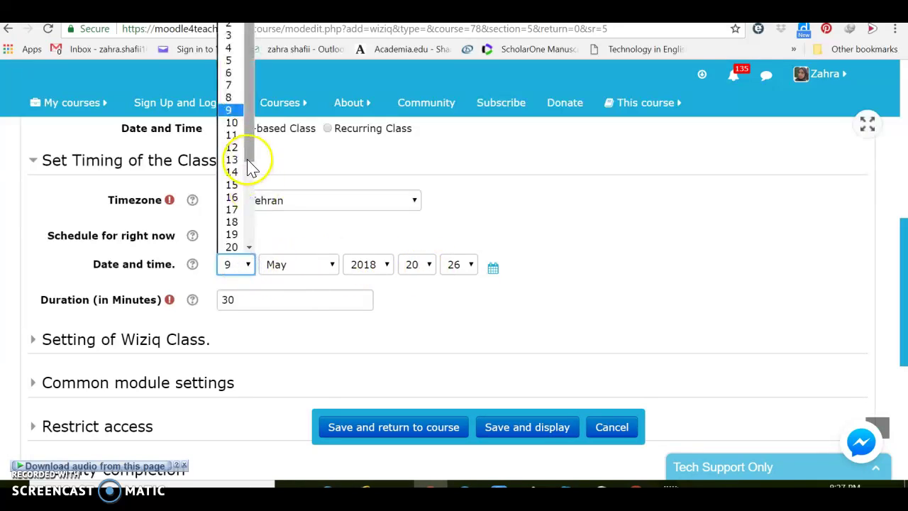
click(234, 172)
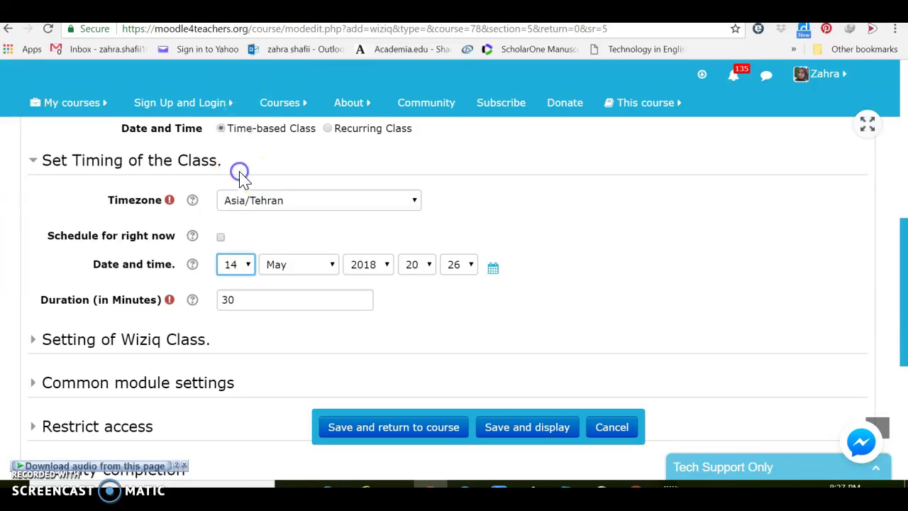
click(424, 270)
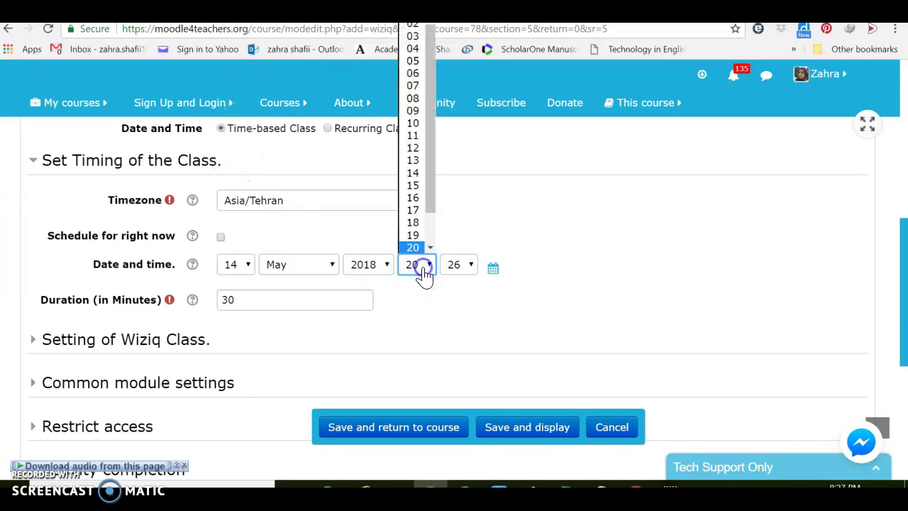
click(430, 246)
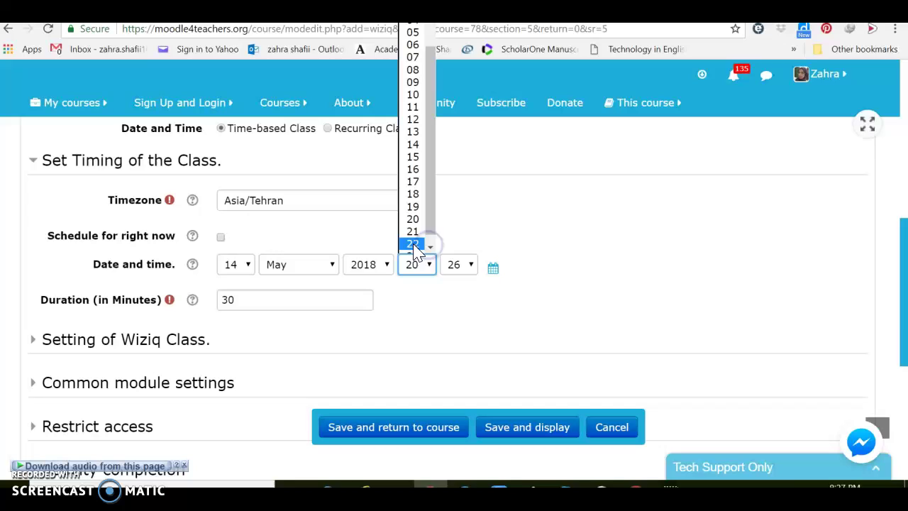
click(413, 244)
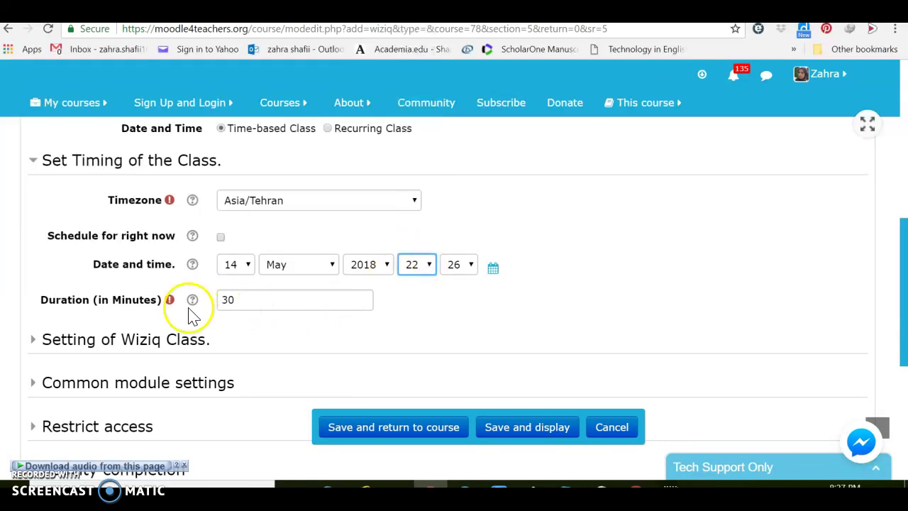
click(234, 300)
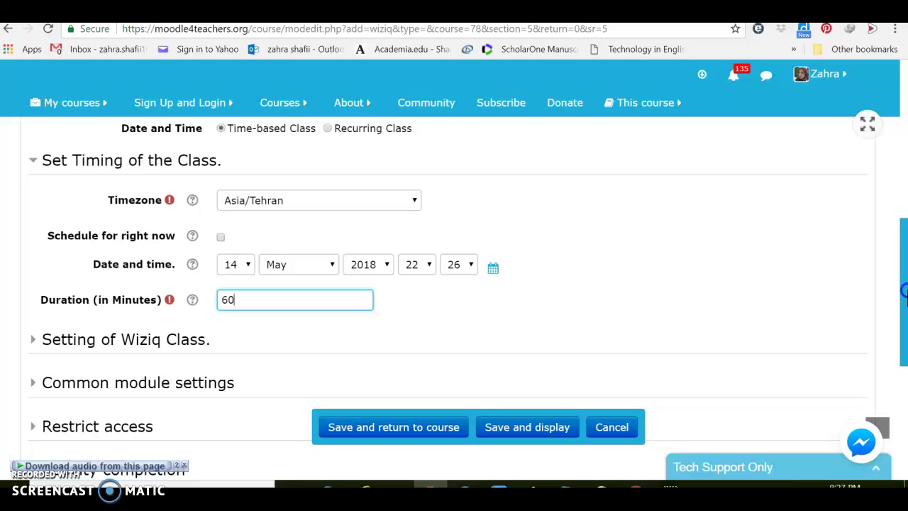
Expand and check the WizIQ class settings and the common module settings of the form.
drag(904, 291, 904, 329)
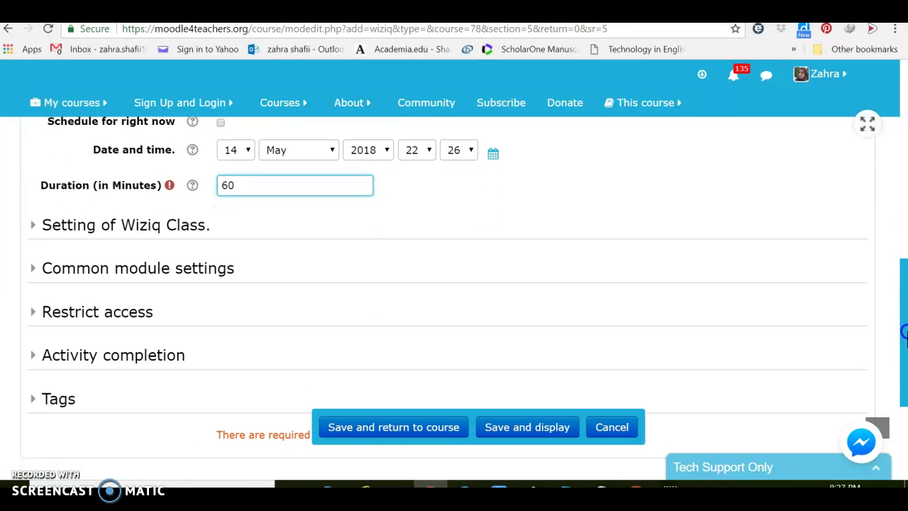
click(174, 234)
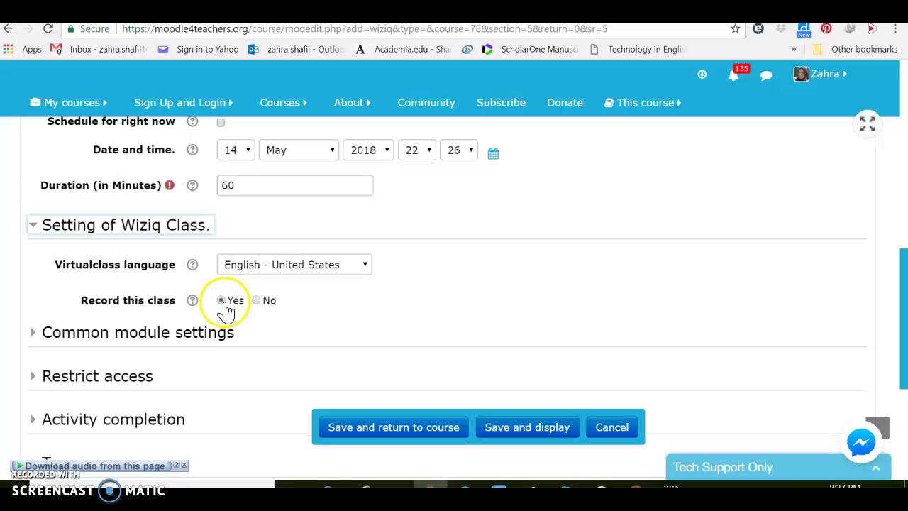
click(188, 336)
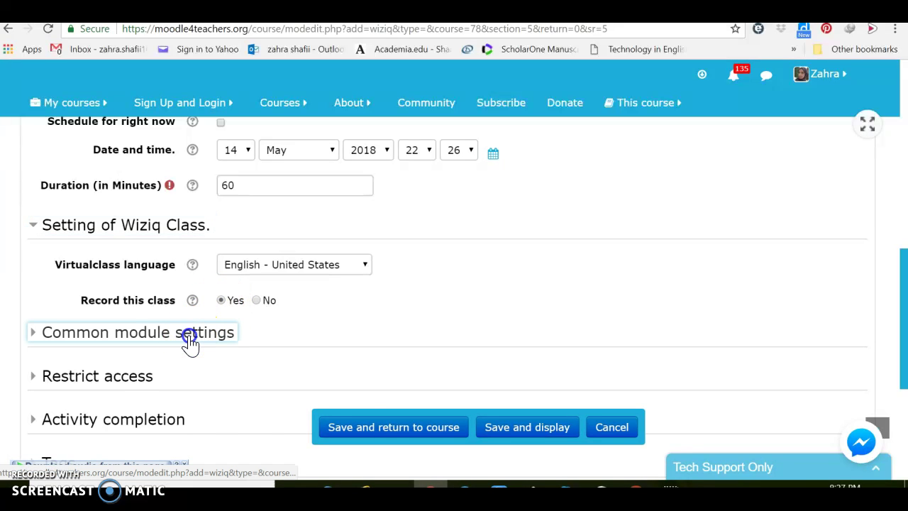
scroll(57, 369, down, 3)
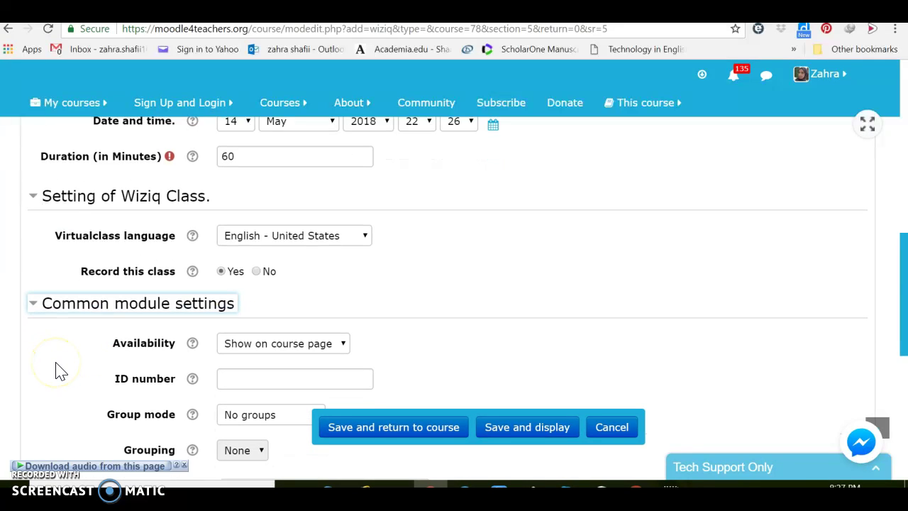
scroll(58, 371, down, 2)
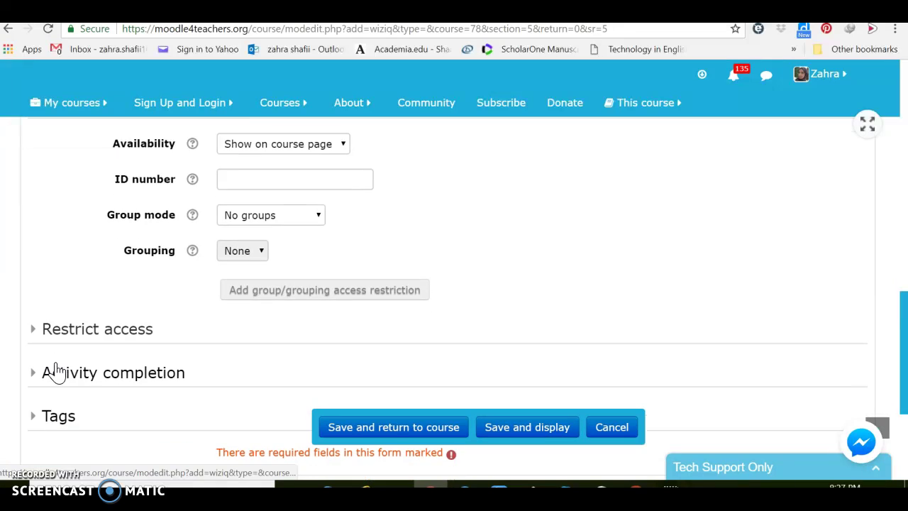
click(105, 325)
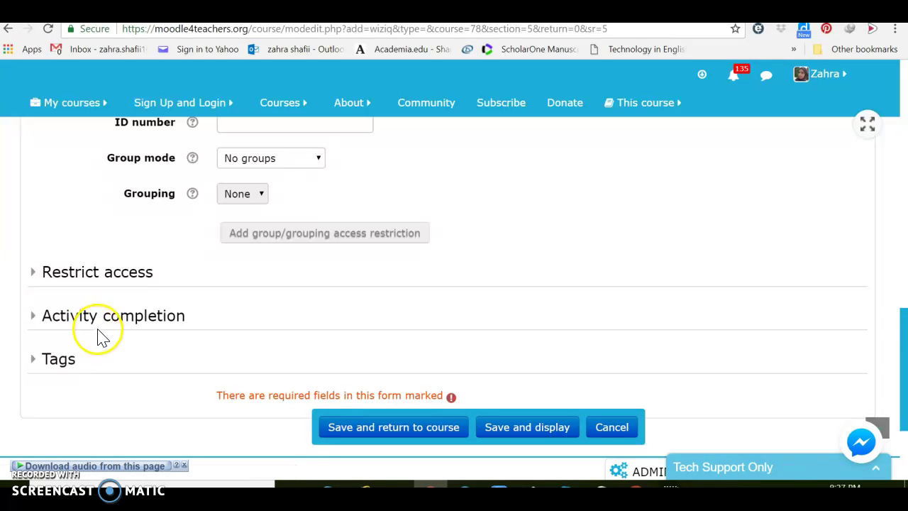
Add the tags MM12 and M4T2018 to the WizIQ class and try to save and display it.
click(57, 363)
click(240, 424)
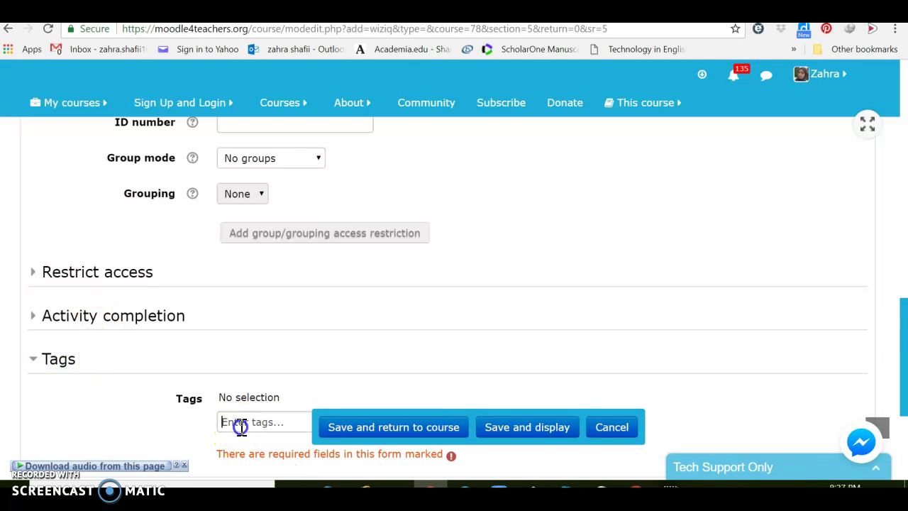
text(MMT2)
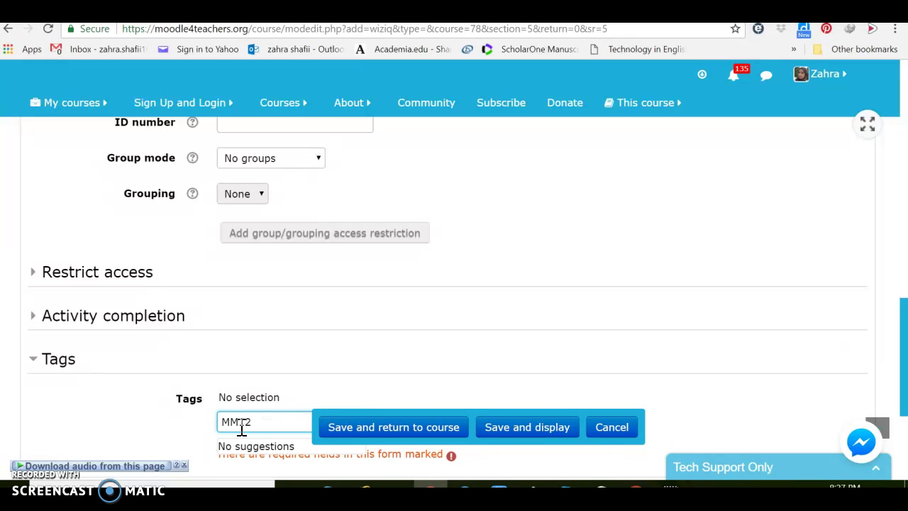
key(Return)
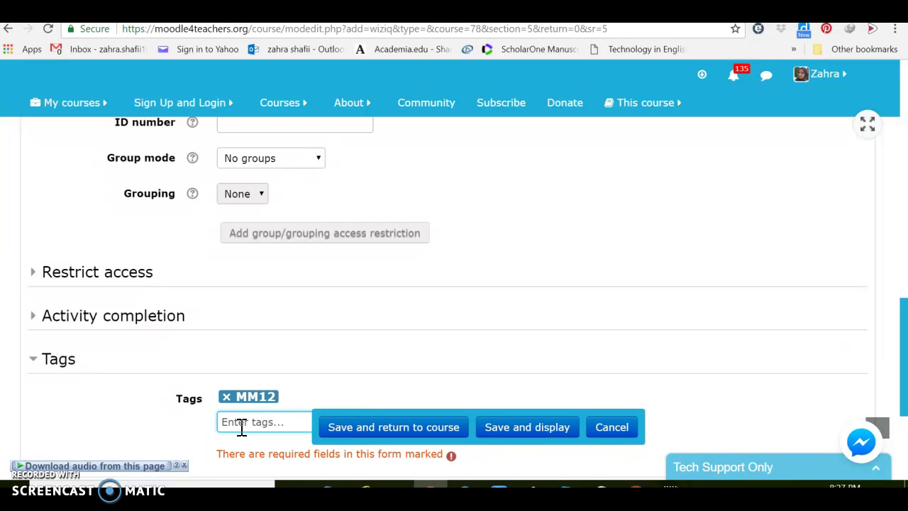
text(M4T2018)
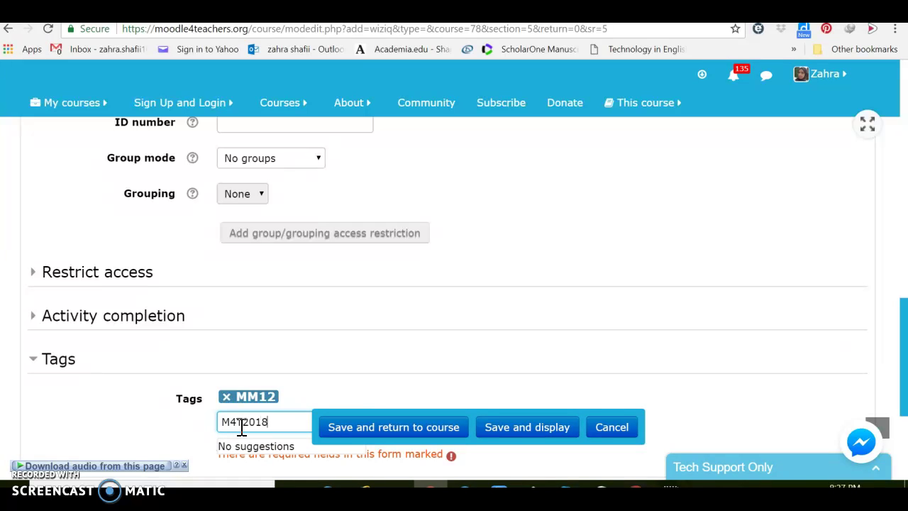
key(Return)
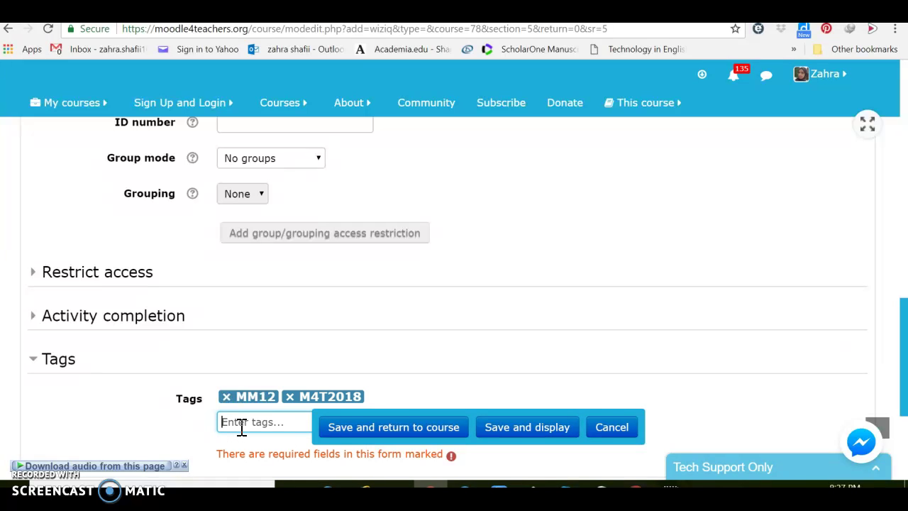
click(510, 431)
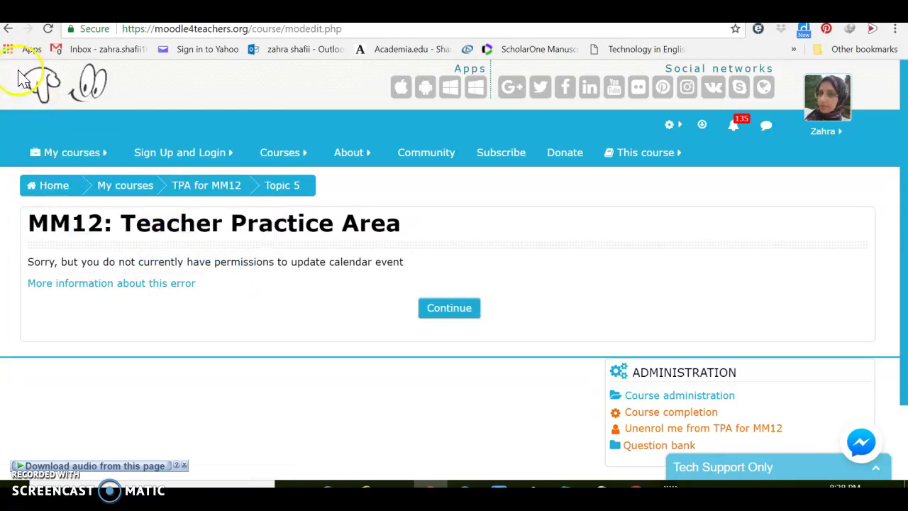
click(7, 30)
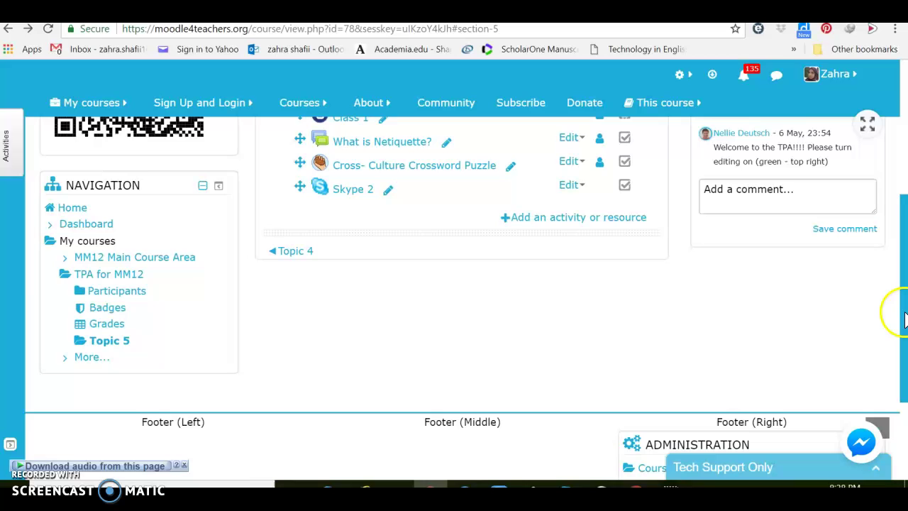
Add a "Game - Book with questions" activity to Topic 5 with its default settings, save and display it, and return to the topic.
drag(905, 319, 904, 241)
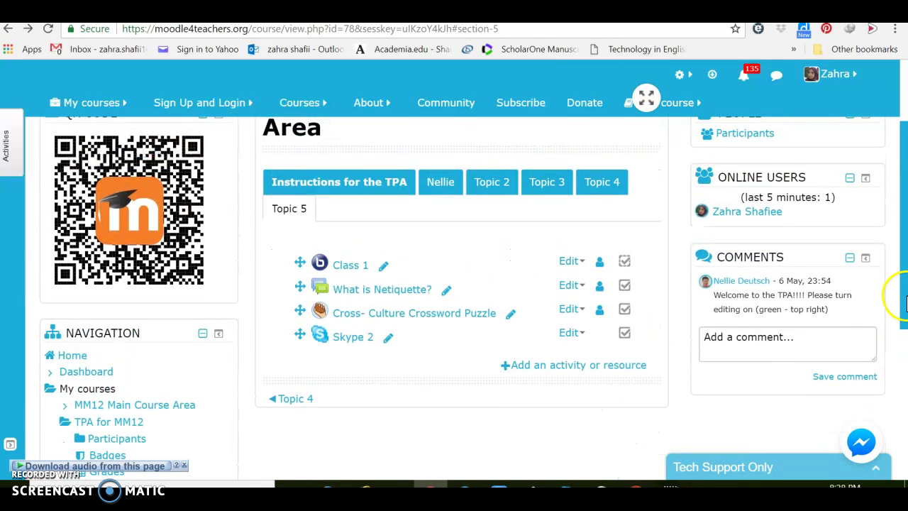
drag(904, 298, 905, 284)
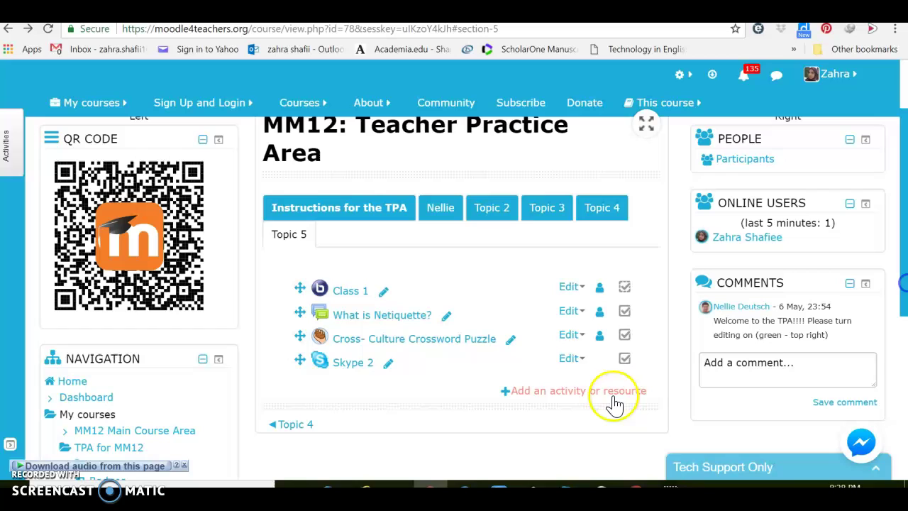
click(533, 391)
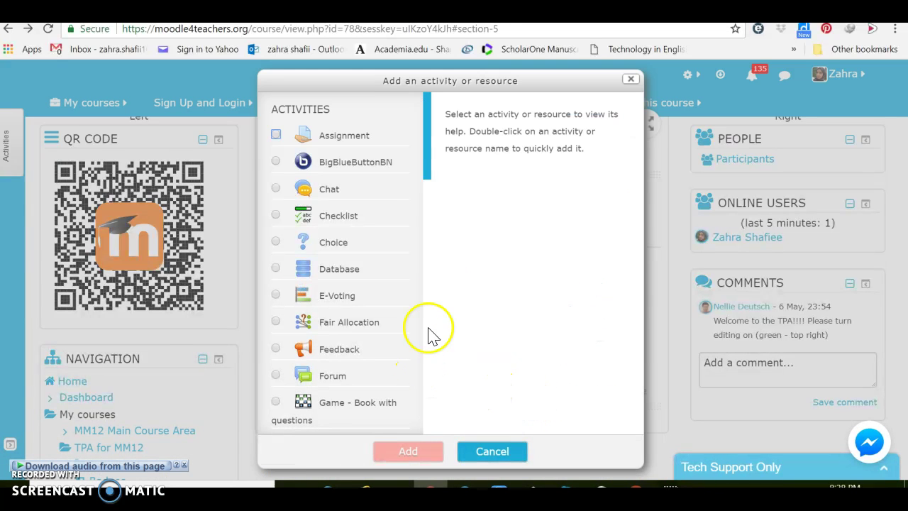
drag(430, 177, 434, 213)
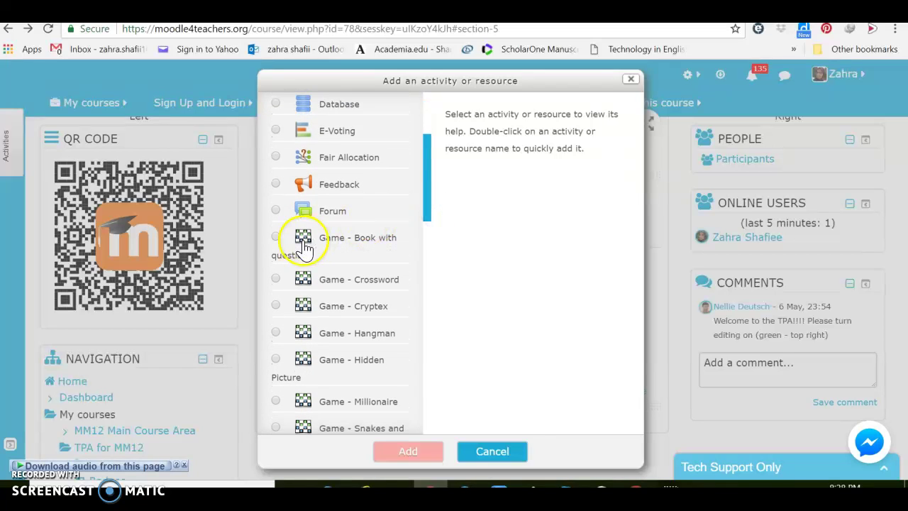
click(278, 240)
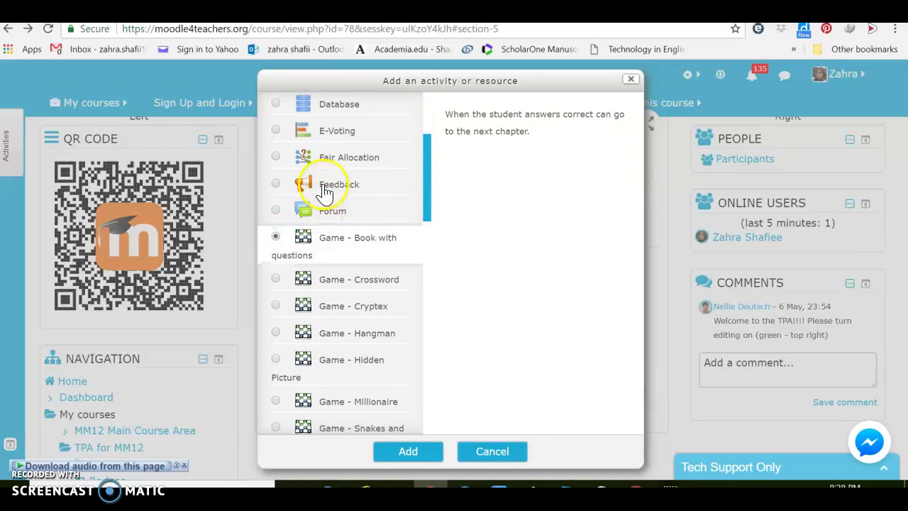
click(409, 452)
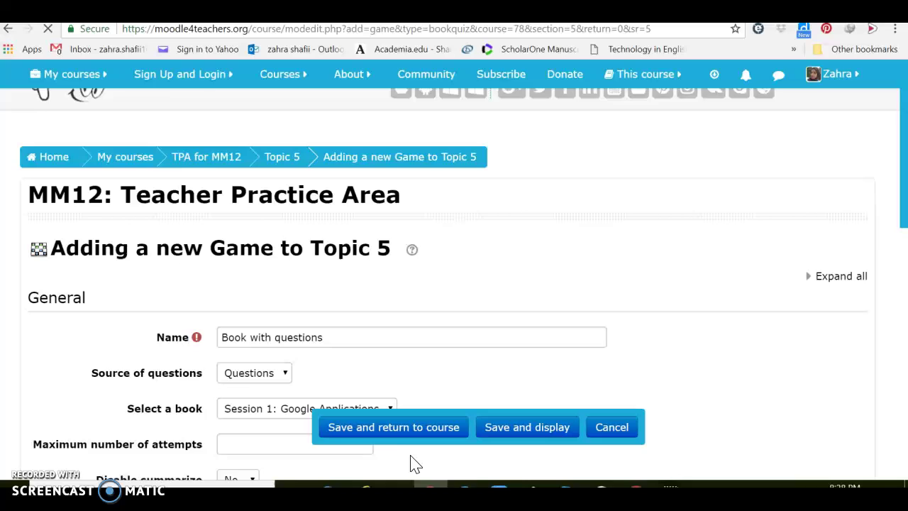
click(522, 429)
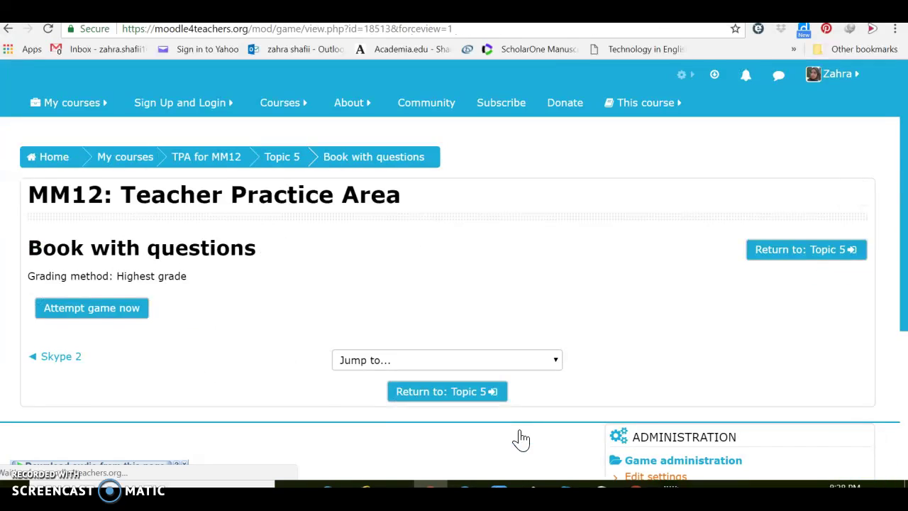
click(809, 288)
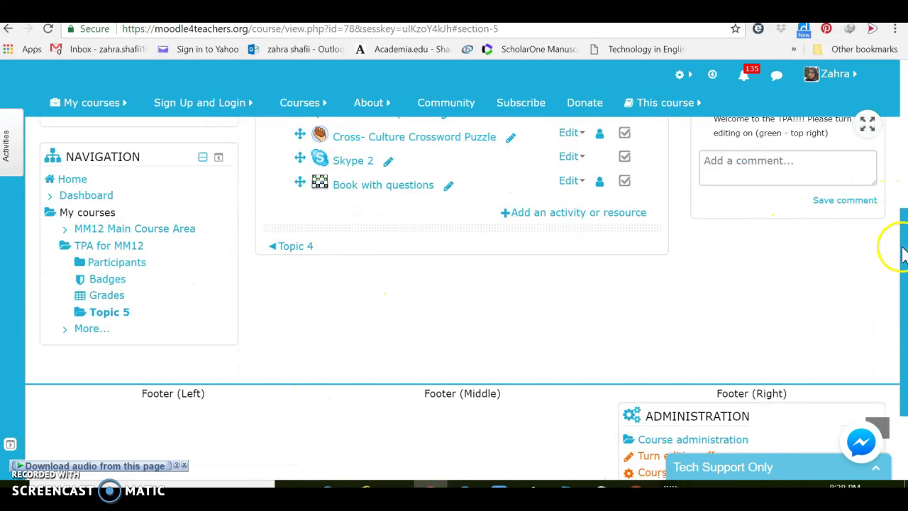
Turn editing off for the course and view the activity list of Topic 5.
drag(903, 252, 902, 121)
click(851, 162)
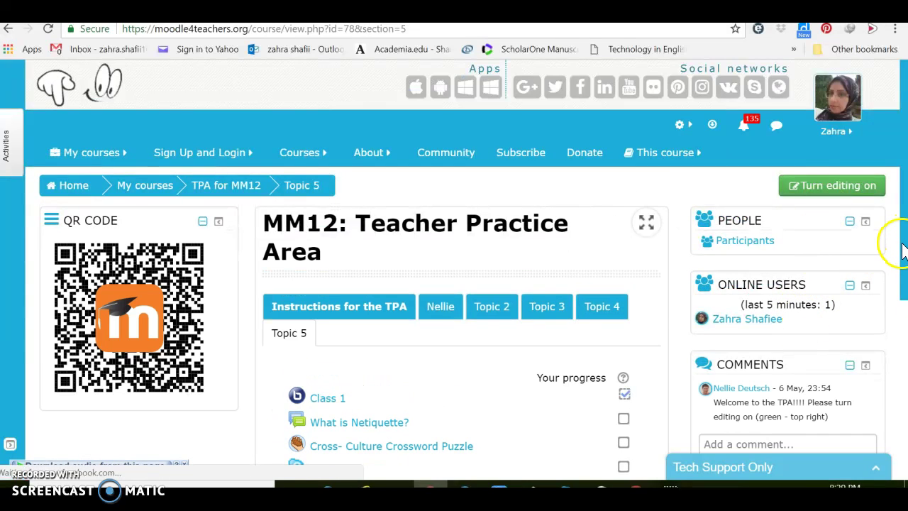
scroll(505, 330, down, 3)
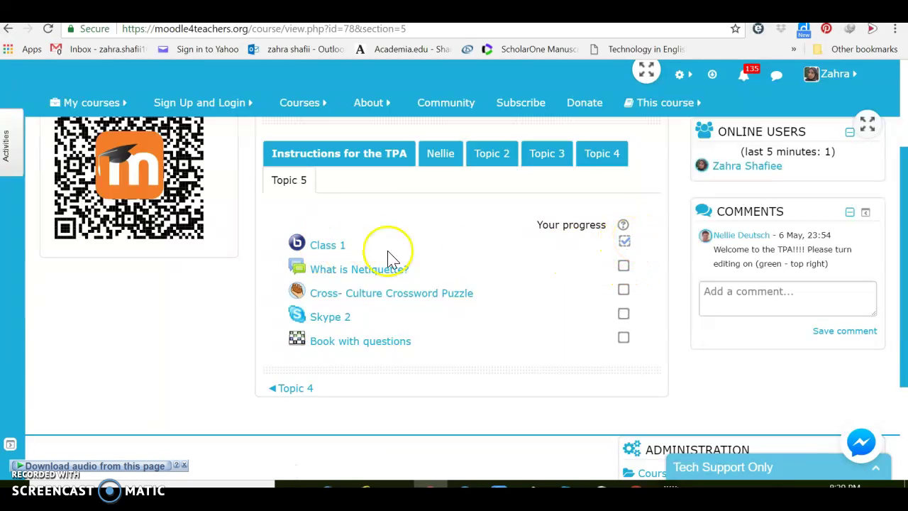
Open the Class 1 and Skype 2 activities in turn to check their pages, returning to Topic 5 after each.
click(331, 257)
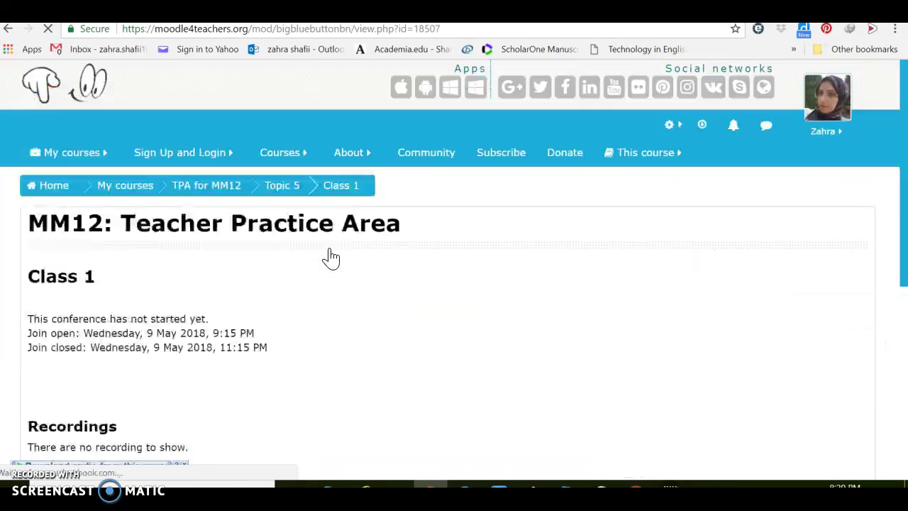
scroll(248, 333, down, 3)
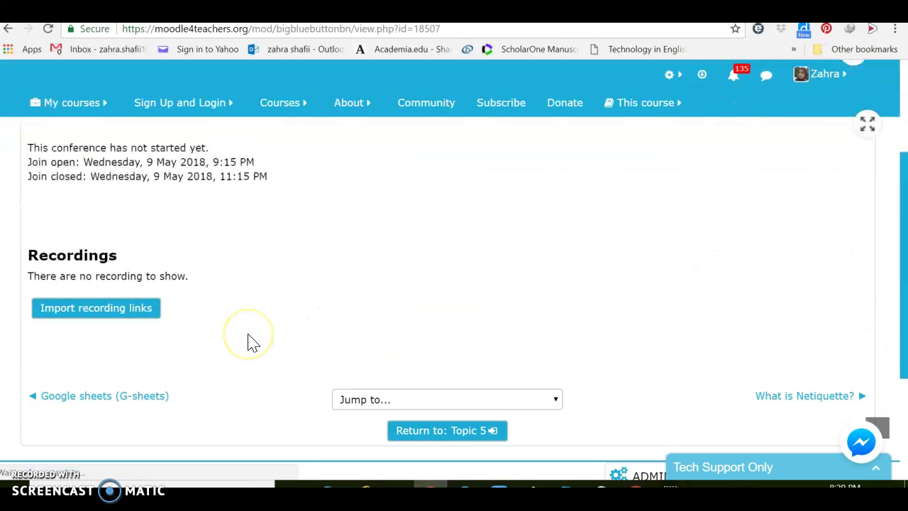
scroll(253, 343, up, 2)
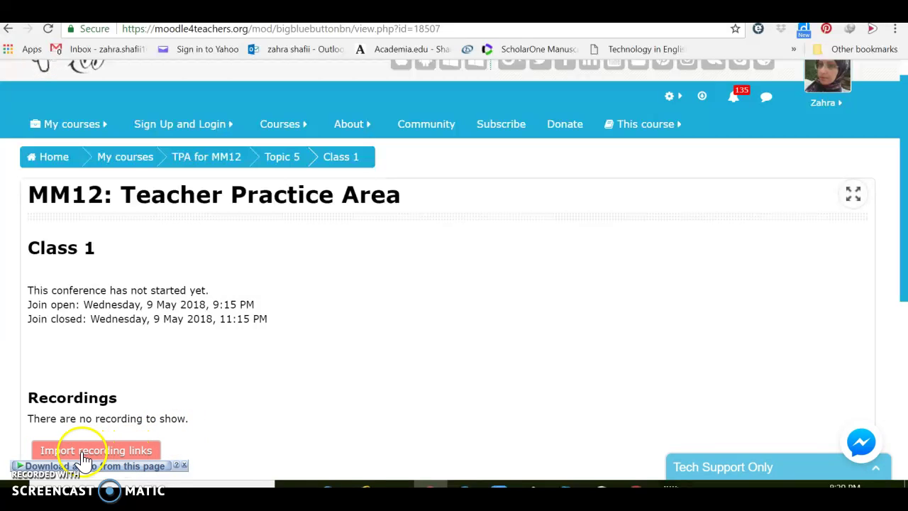
click(9, 32)
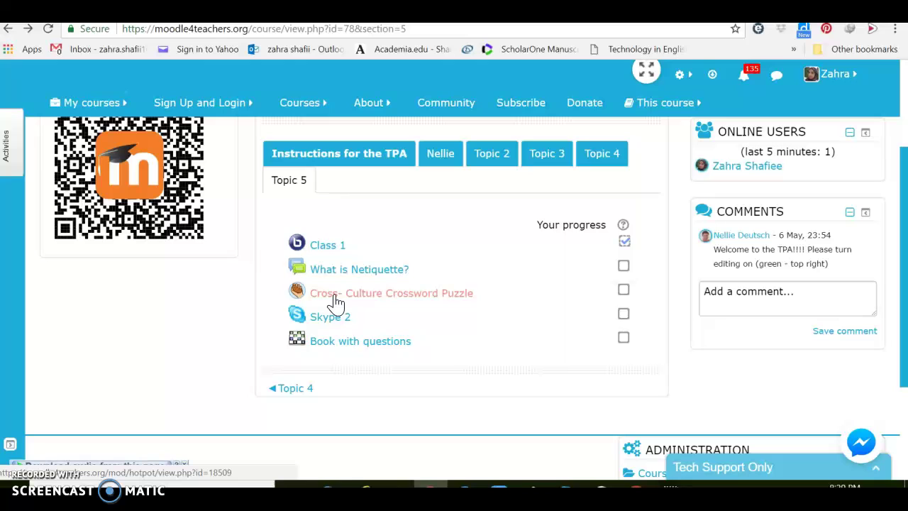
click(330, 321)
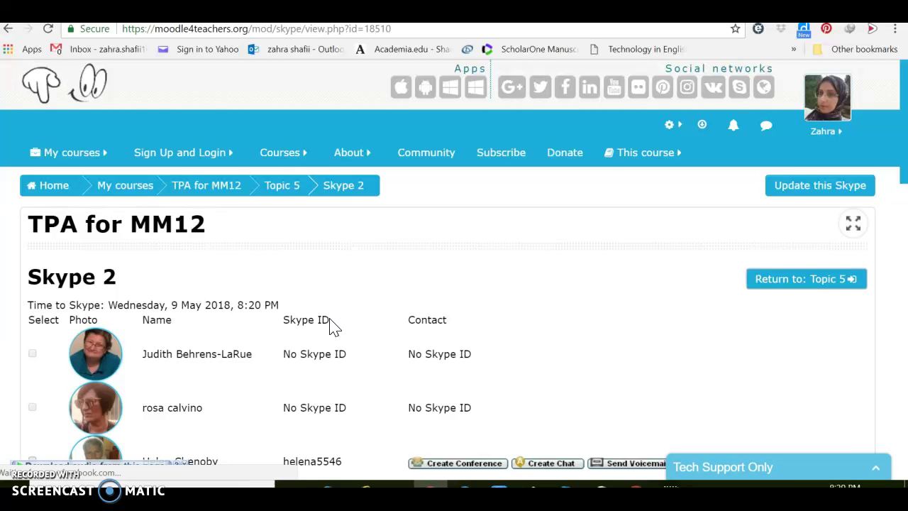
click(8, 29)
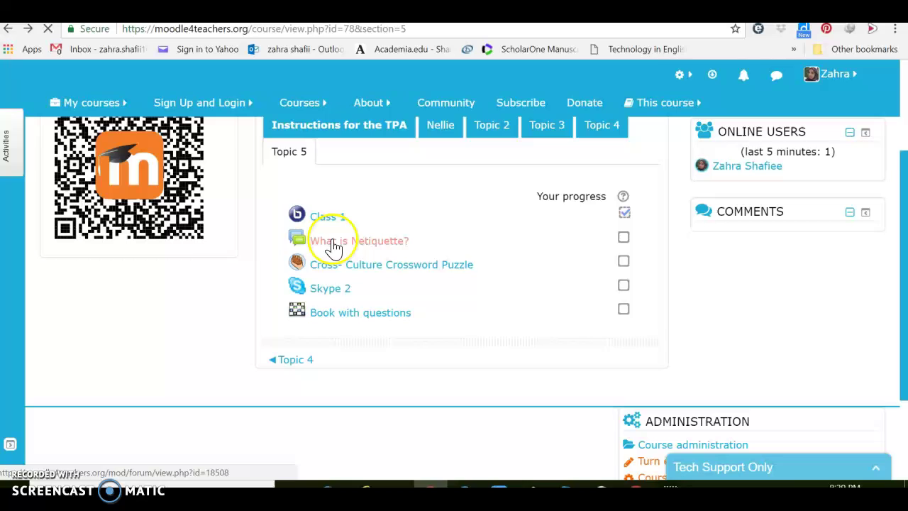
Open the Book with questions game, start an attempt to view its first chapter, and return to Topic 5.
click(339, 290)
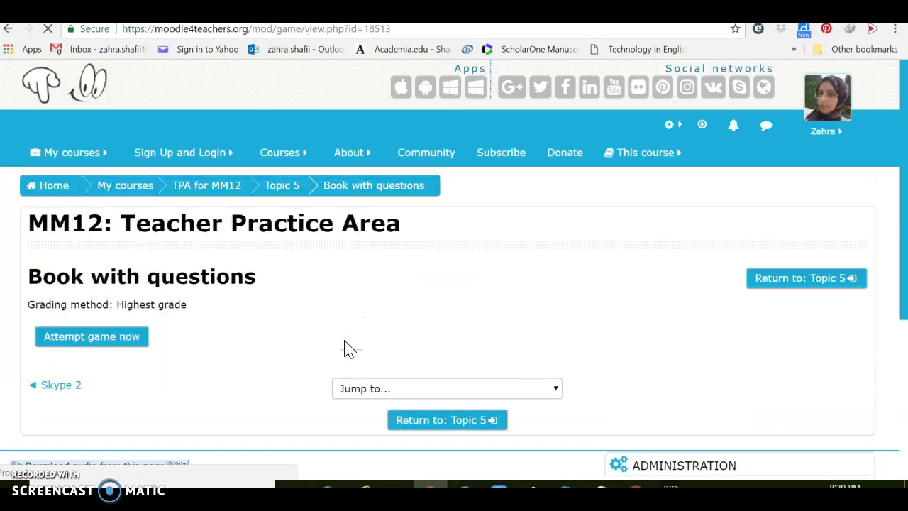
click(284, 349)
click(140, 343)
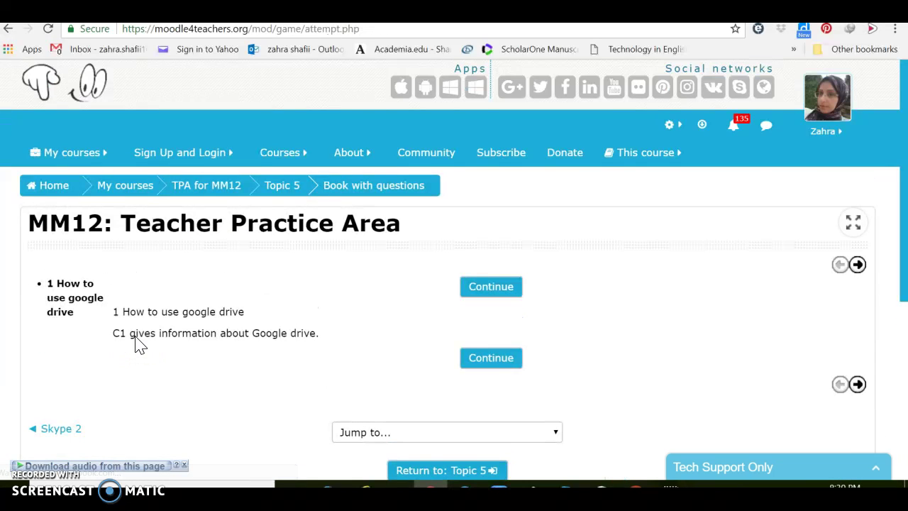
click(463, 475)
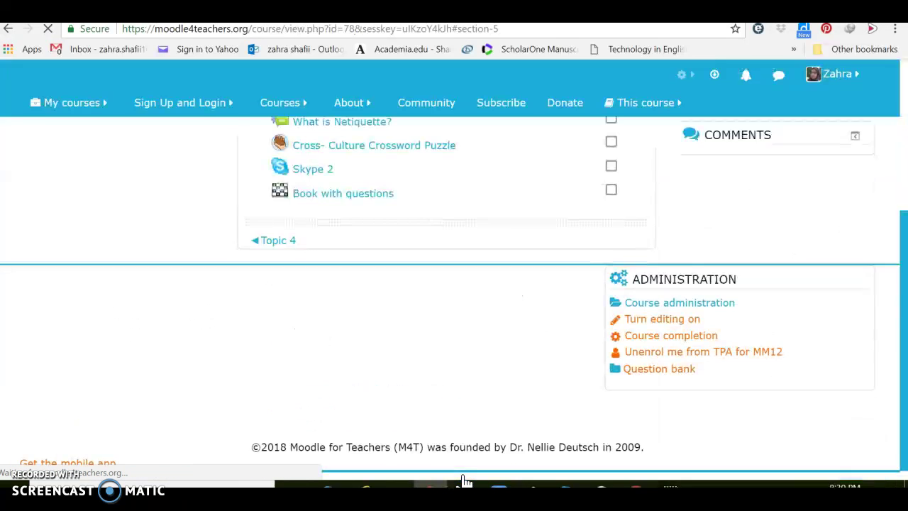
click(349, 361)
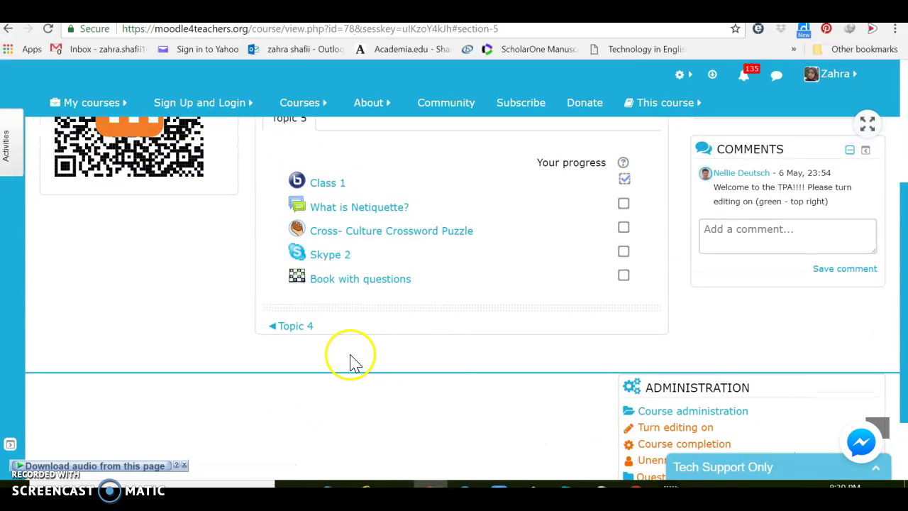
click(220, 313)
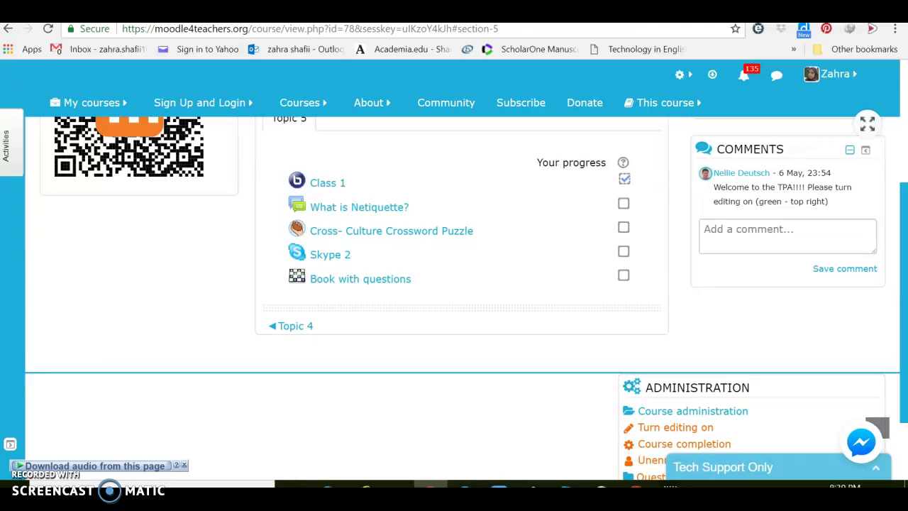